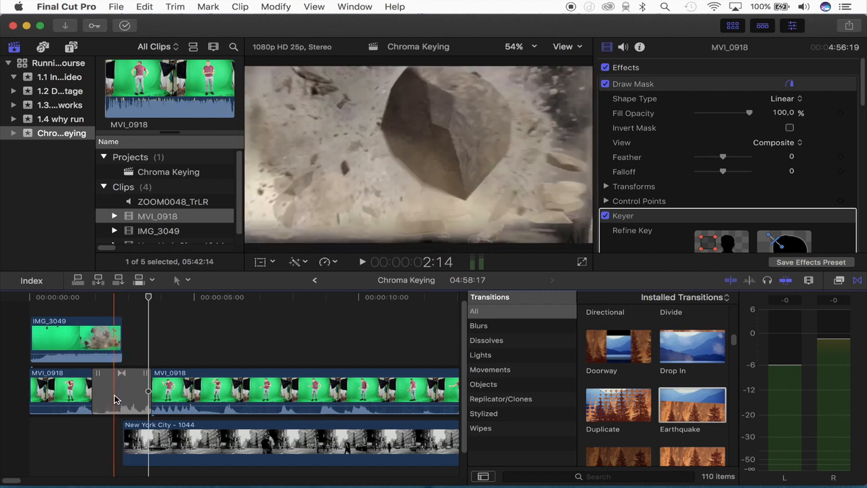
Step: Delete the Earthquake transition between the two MVI_0918 clips and play back the cut around 2:21
click(114, 396)
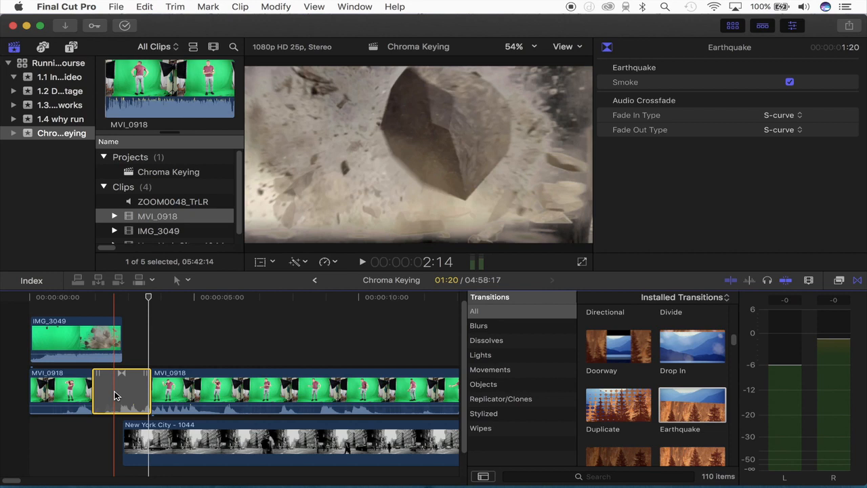
key(Delete)
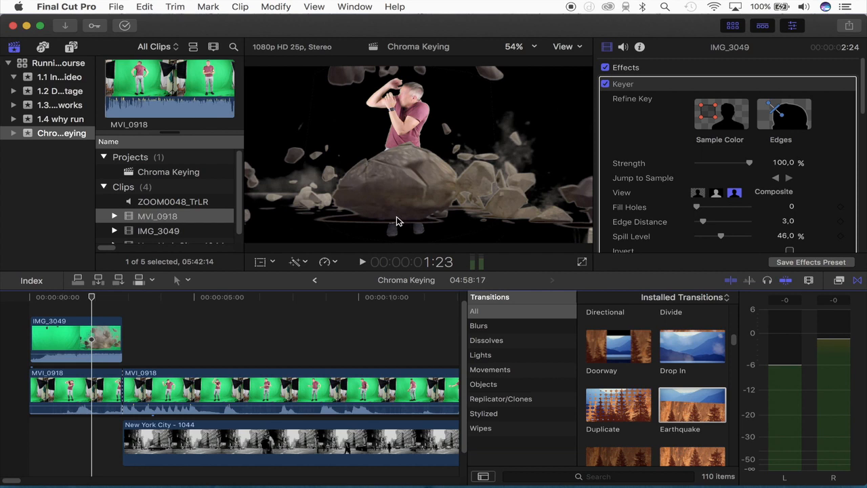
click(124, 310)
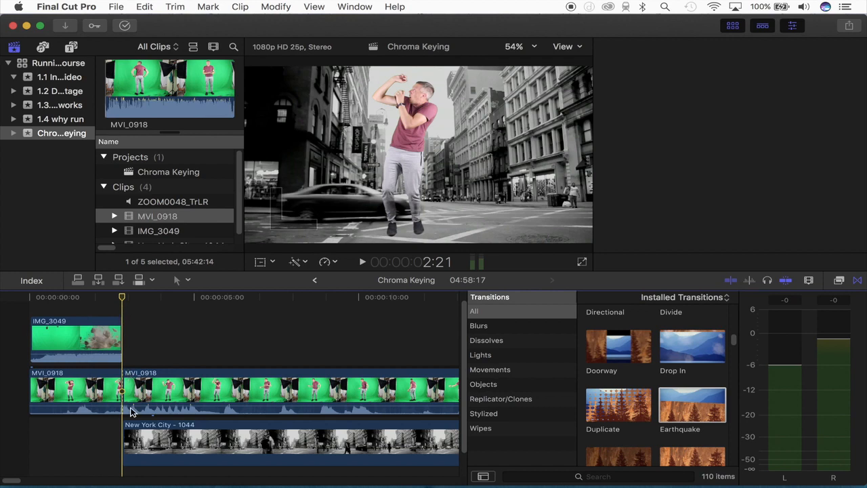
click(131, 411)
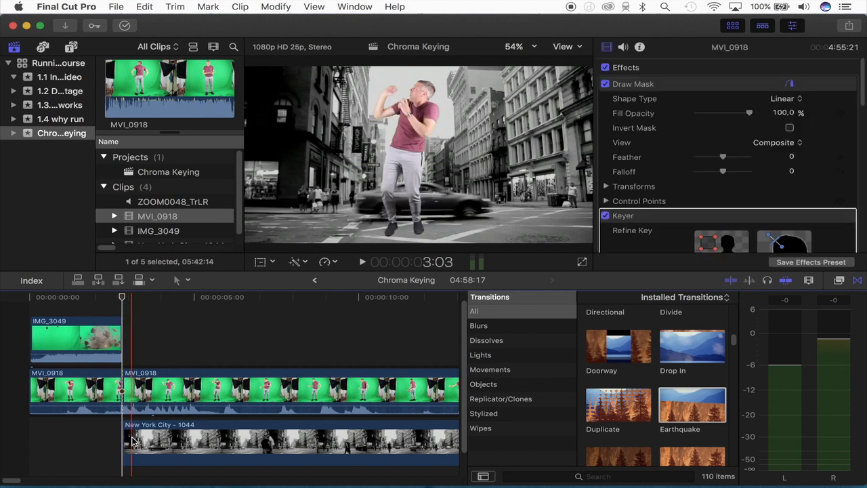
click(133, 392)
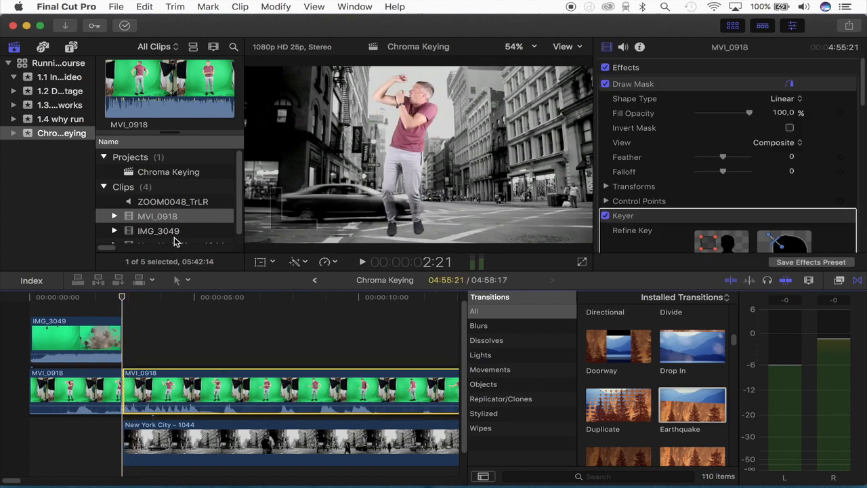
key(space)
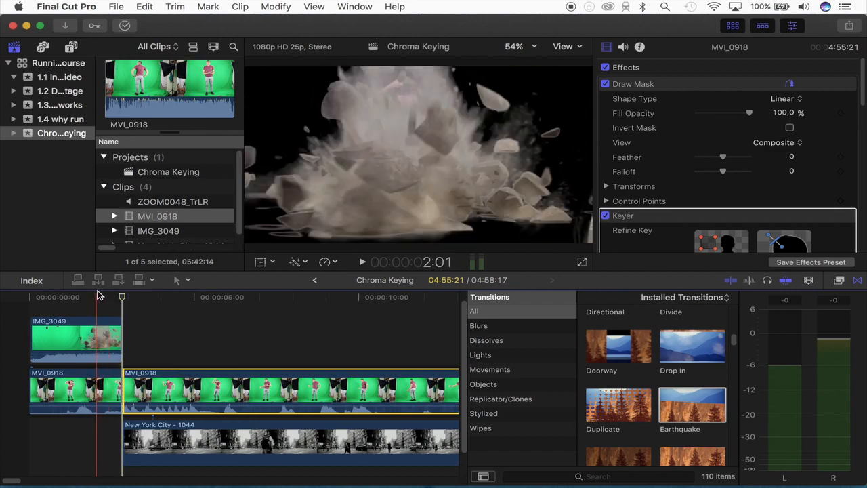
key(space)
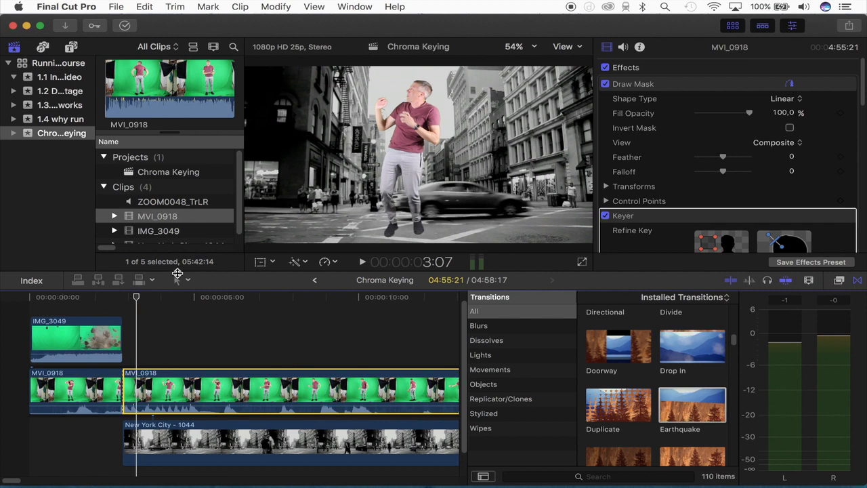
Step: At 2:21, transform the second MVI_0918 clip upward until only the man's feet remain in frame, and add a keyframe
key(Left)
key(Left)
key(Left)
drag(165, 303, 151, 305)
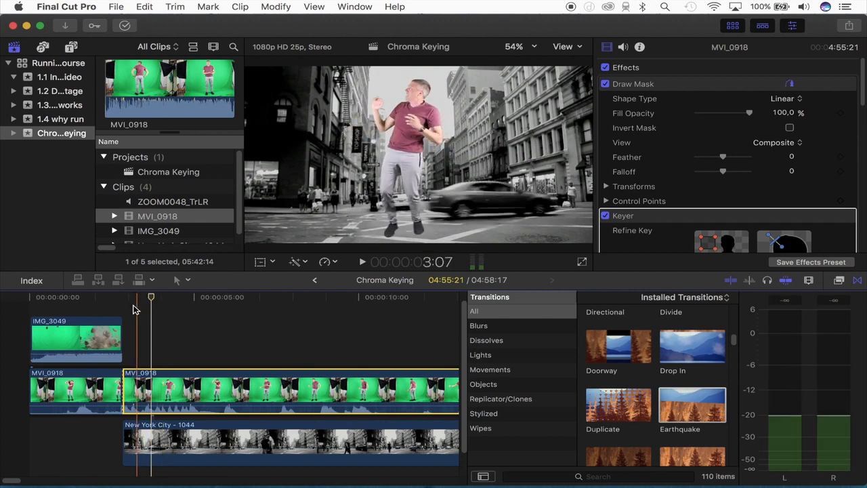
click(123, 309)
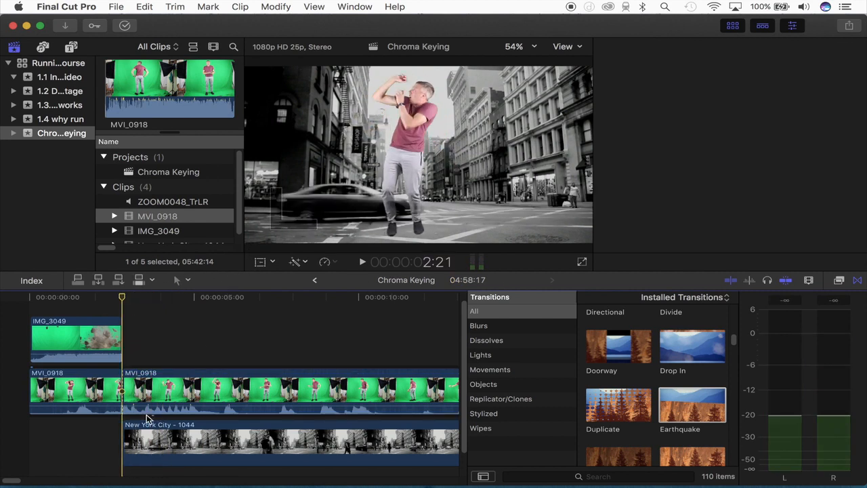
click(137, 397)
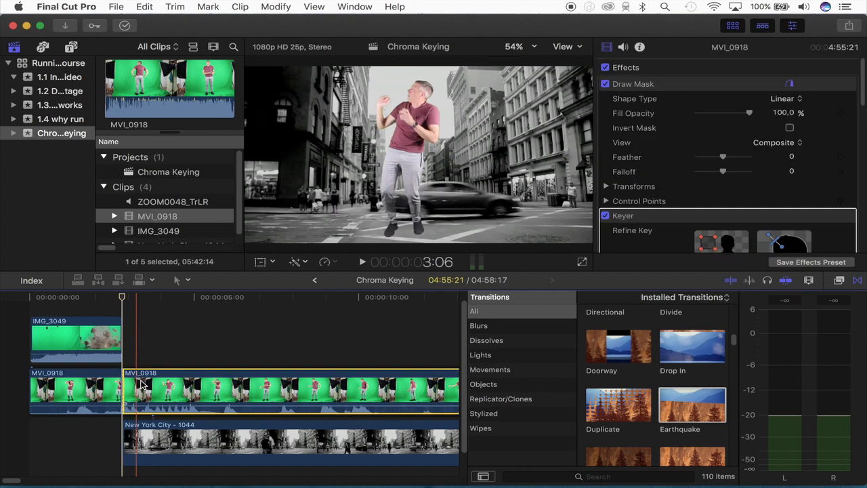
click(261, 263)
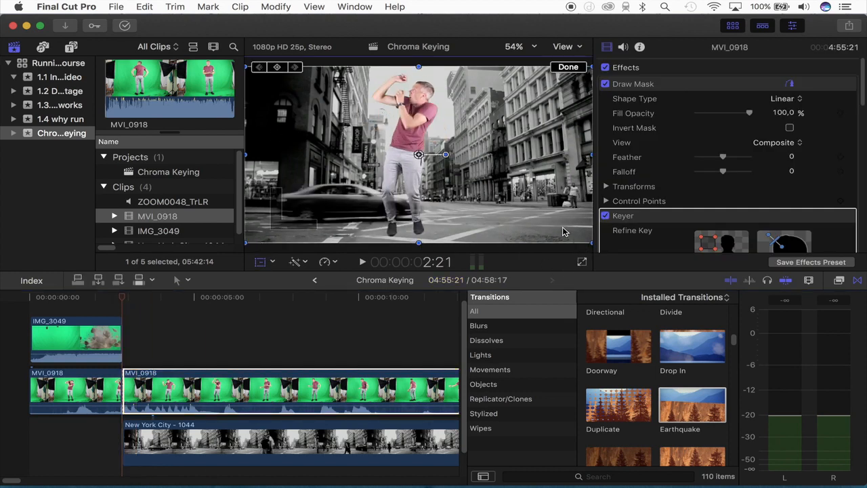
drag(563, 228, 554, 114)
mouse_move(500, 87)
mouse_down()
mouse_move(501, 70)
mouse_move(509, 77)
mouse_move(497, 75)
mouse_up()
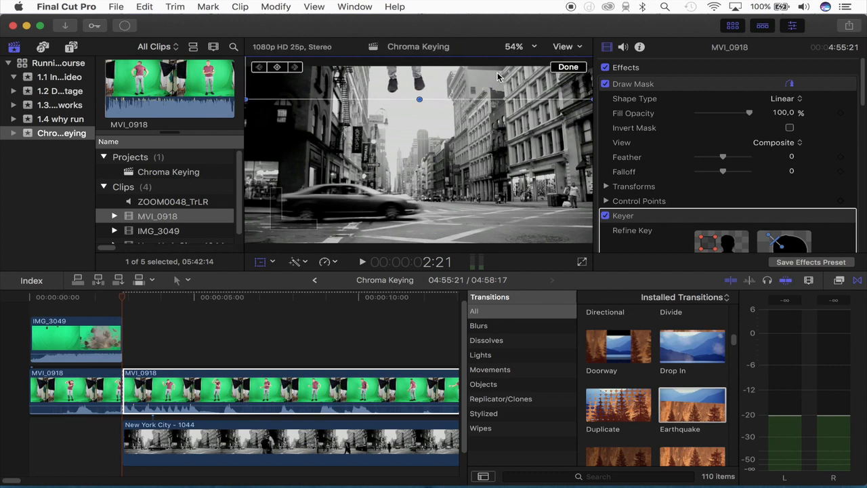
drag(497, 76, 496, 72)
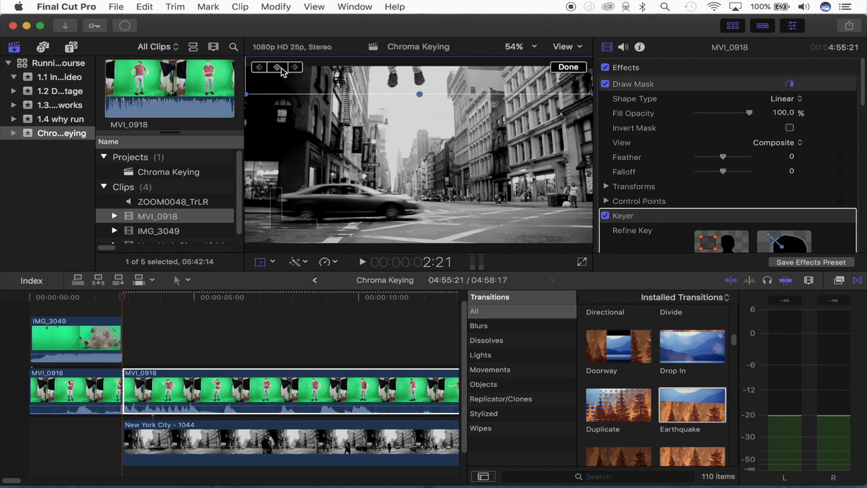
click(278, 70)
Step: At 3:08, bring the man back down onto the street and enlarge him slightly with the transform controls
key(space)
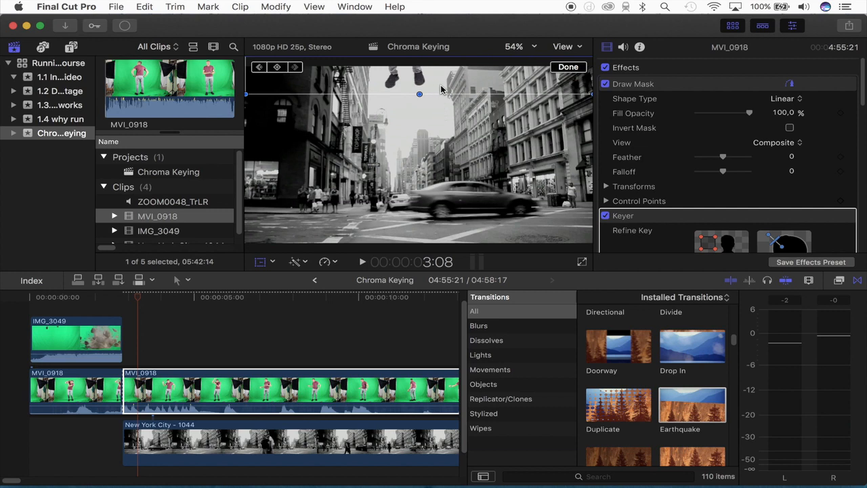
drag(441, 84, 432, 264)
drag(449, 198, 454, 204)
drag(587, 110, 615, 89)
mouse_move(567, 143)
mouse_down()
mouse_move(579, 144)
mouse_move(572, 144)
mouse_up()
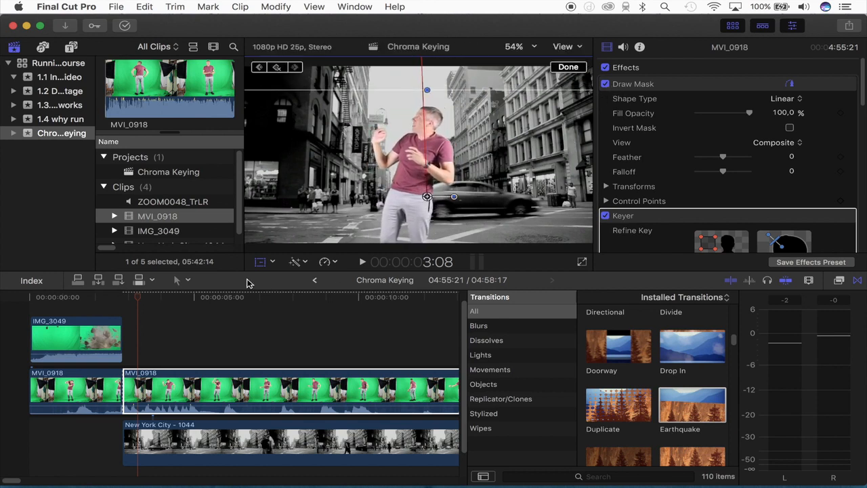
Step: Play back the man's drop and try undoing the last position and scale adjustments
drag(118, 296, 102, 297)
key(space)
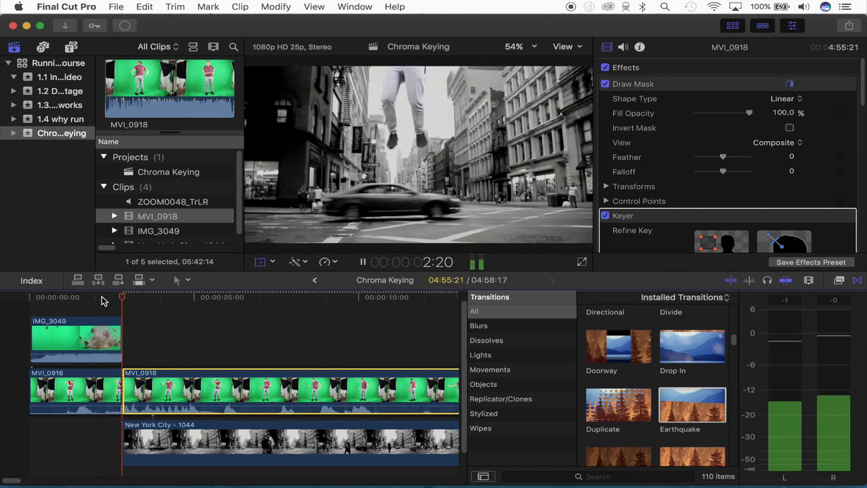
key(space)
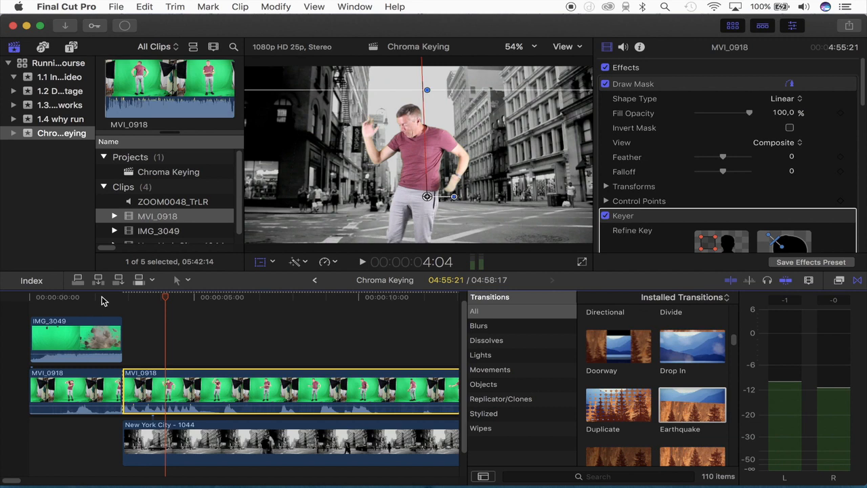
key(super+z)
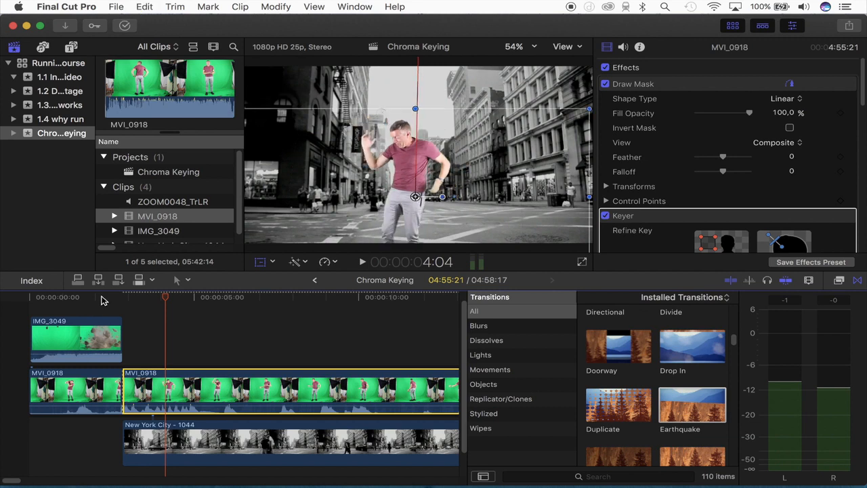
key(super+z)
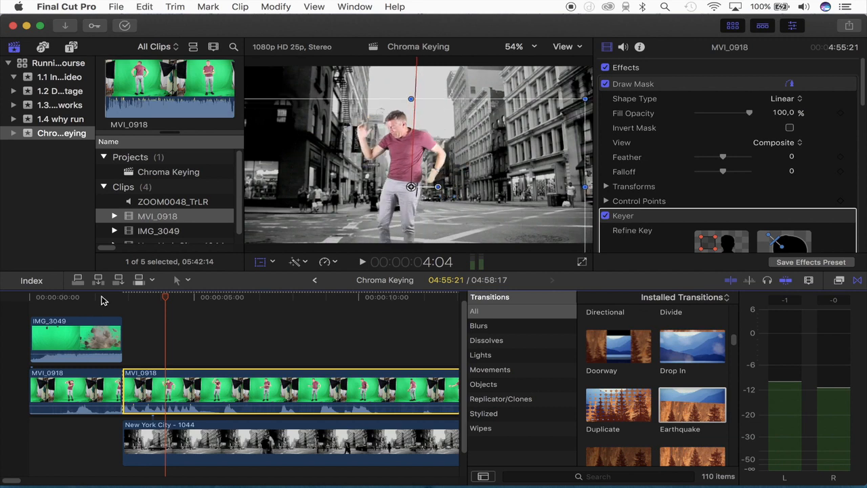
key(super+z)
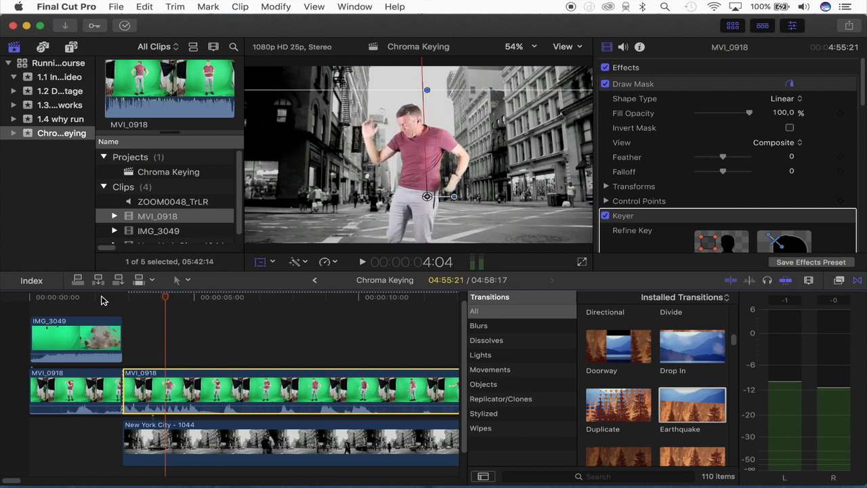
Step: Go from the keyframe at 2:21 to the landing at 3:08 and delete the transform keyframe there
click(127, 306)
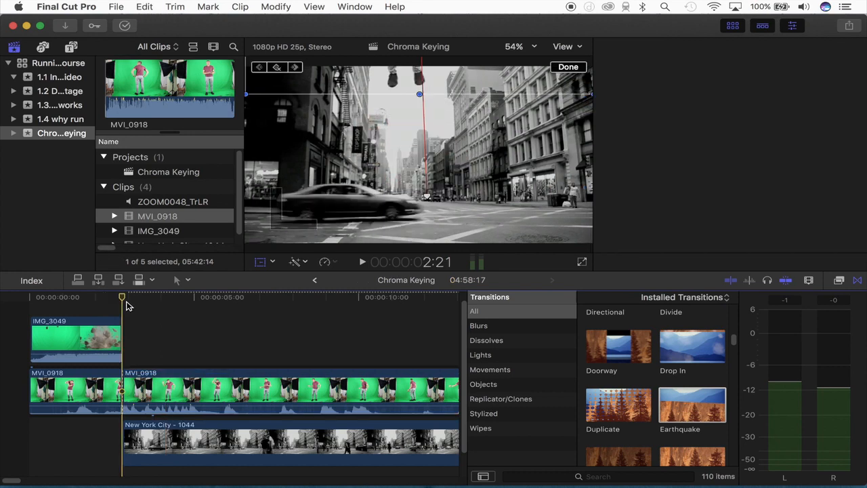
click(128, 305)
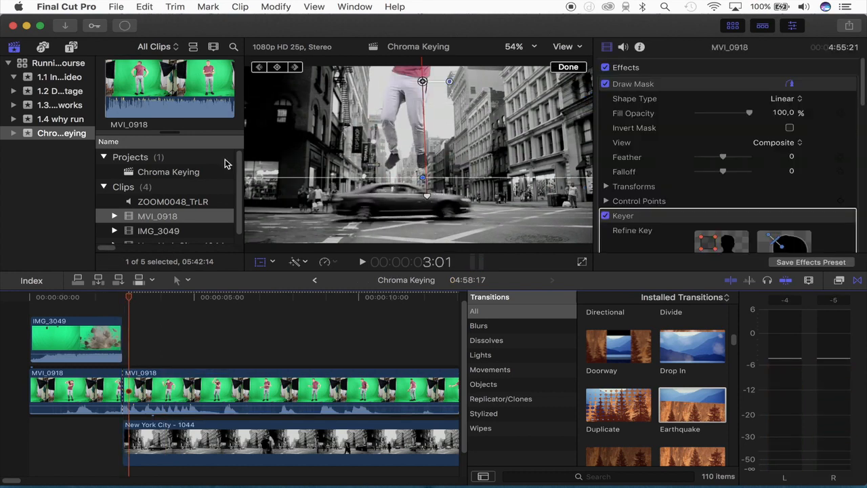
key(Right)
key(Right)
key(Right)
key(Right)
key(Right)
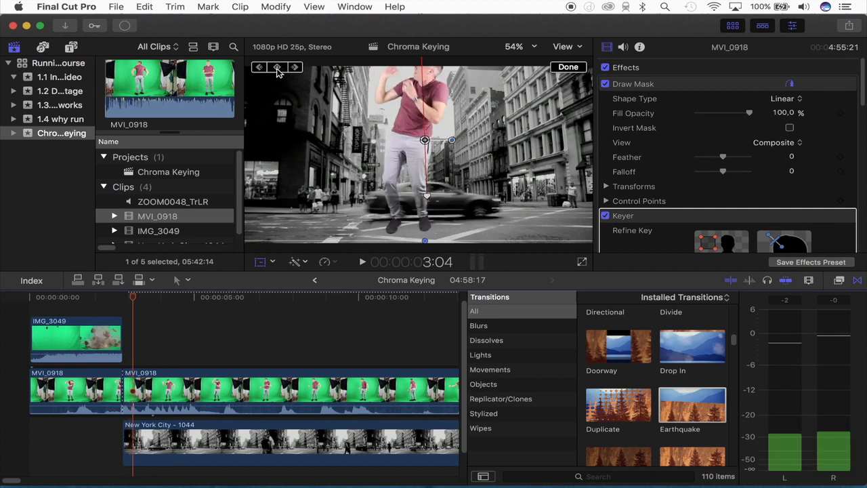
key(Right)
key(Right)
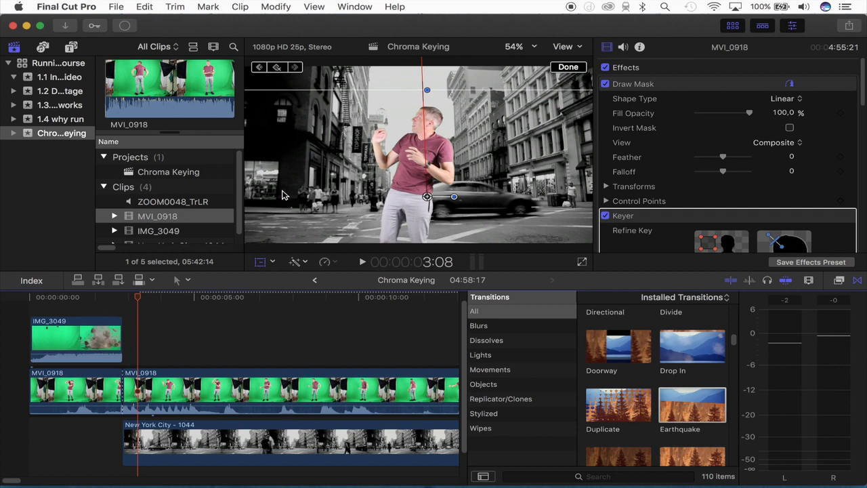
click(274, 68)
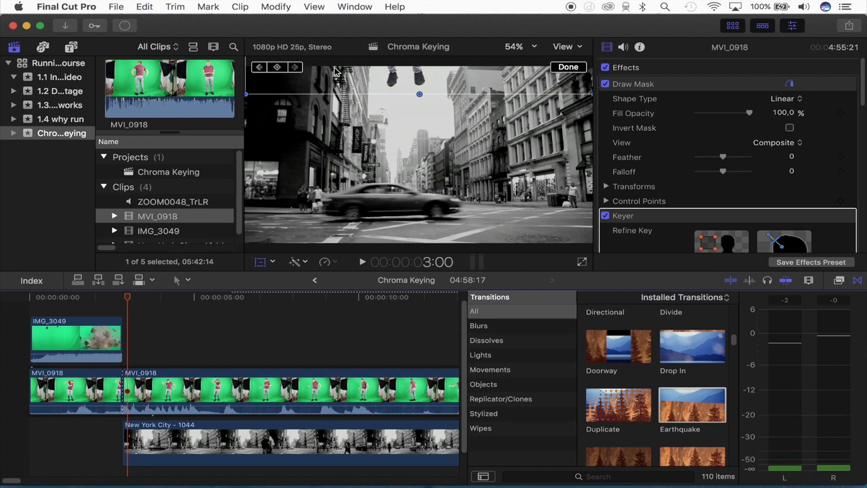
Step: At 3:00, move the man down onto the street as the landing keyframe and play back the drop
drag(334, 71, 370, 273)
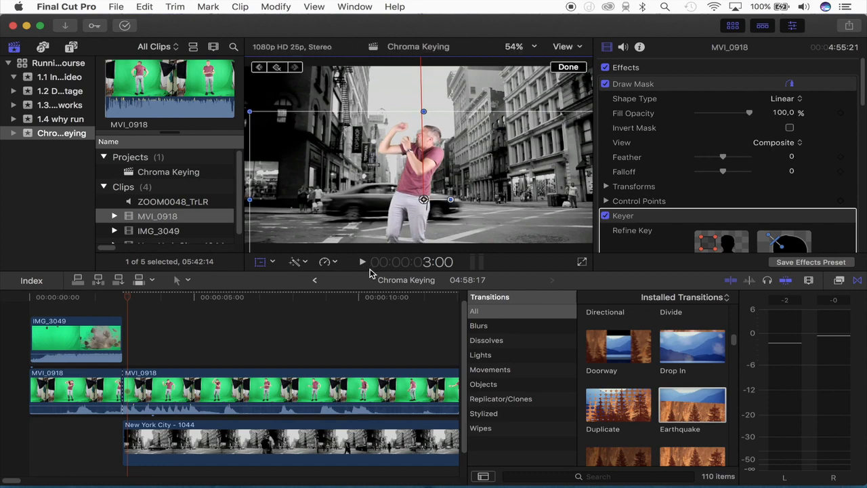
click(117, 296)
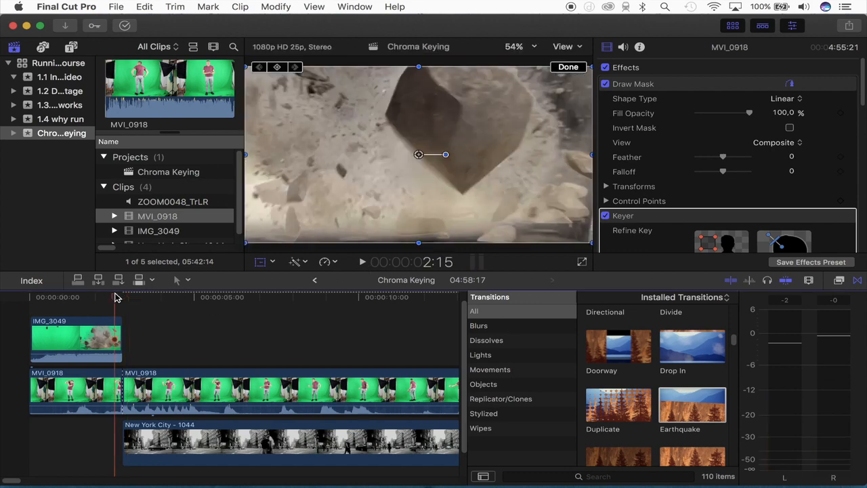
key(space)
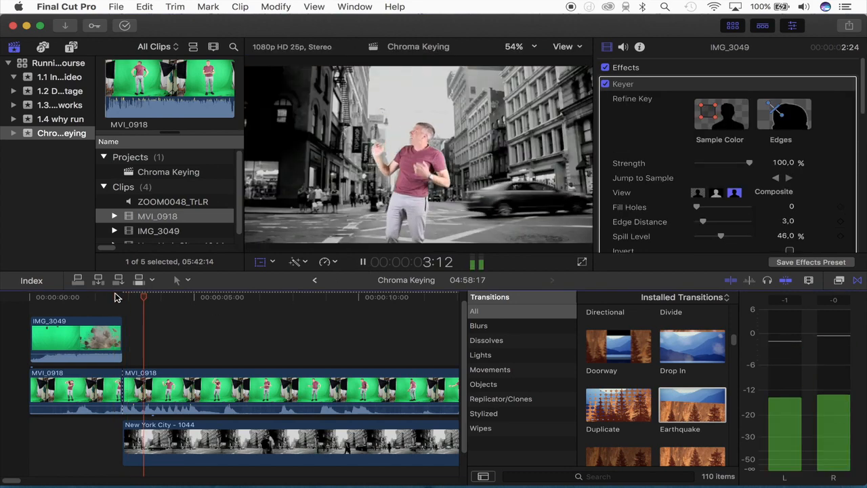
key(space)
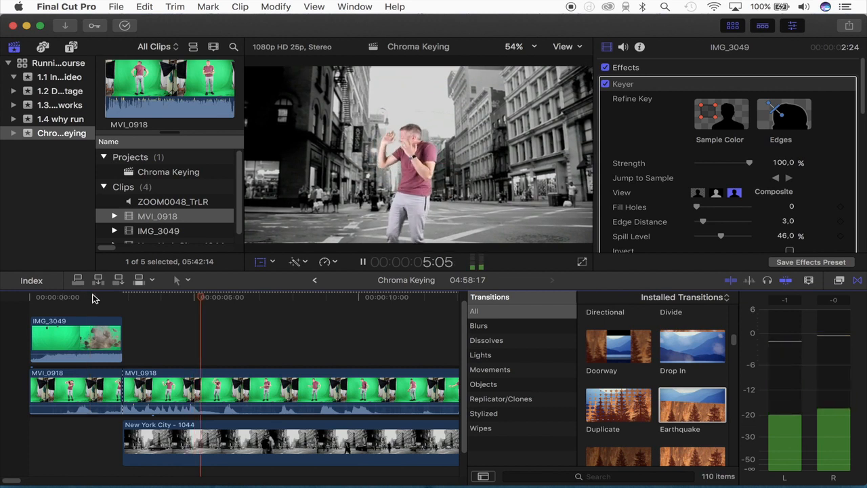
key(space)
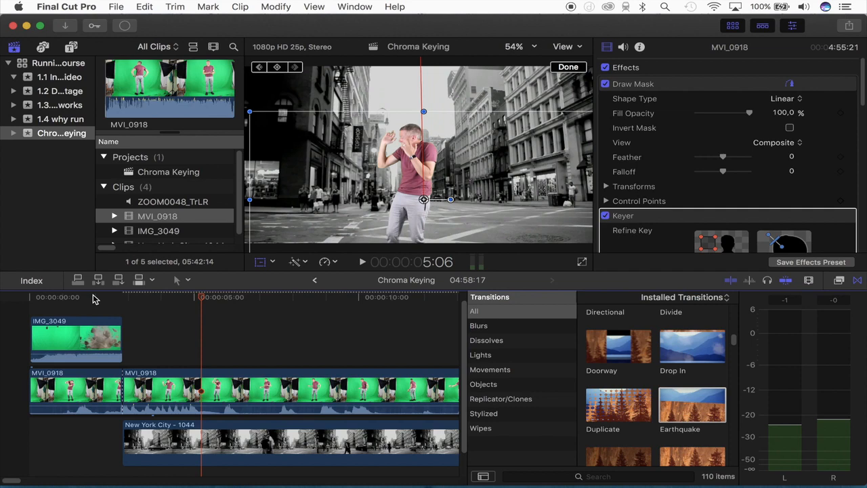
Step: Play the composite up to 10:14 and view the timeline section where the New York City background clip ends
key(space)
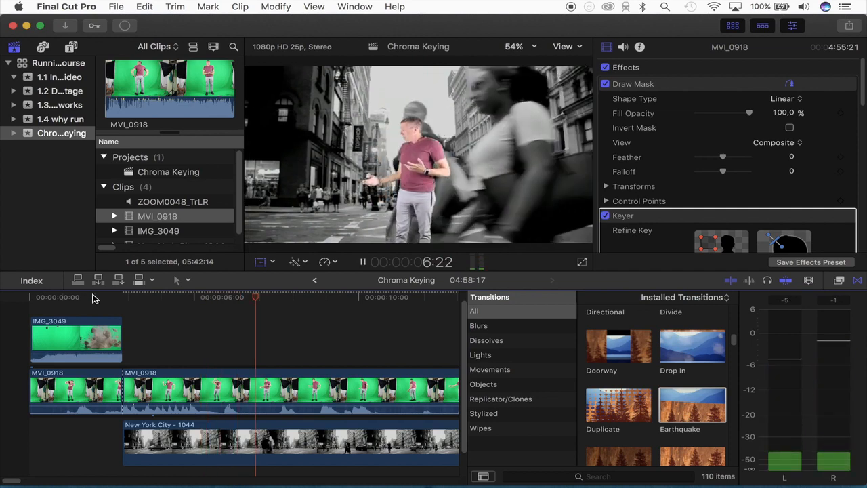
key(space)
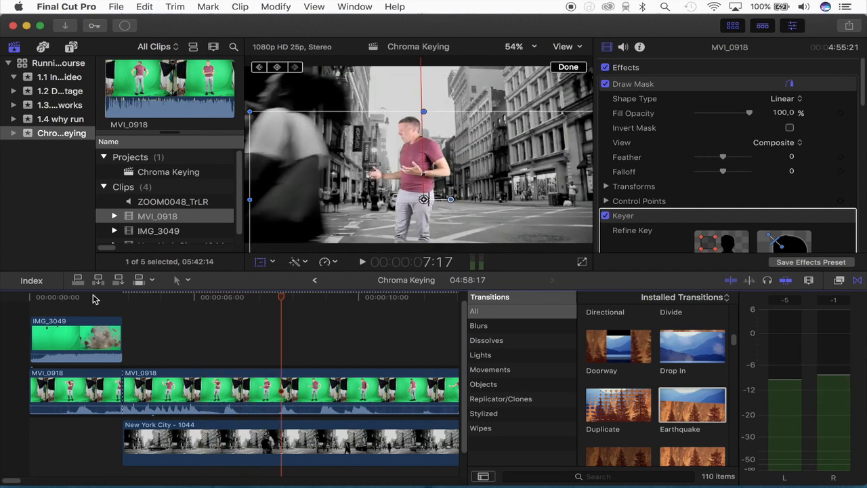
key(space)
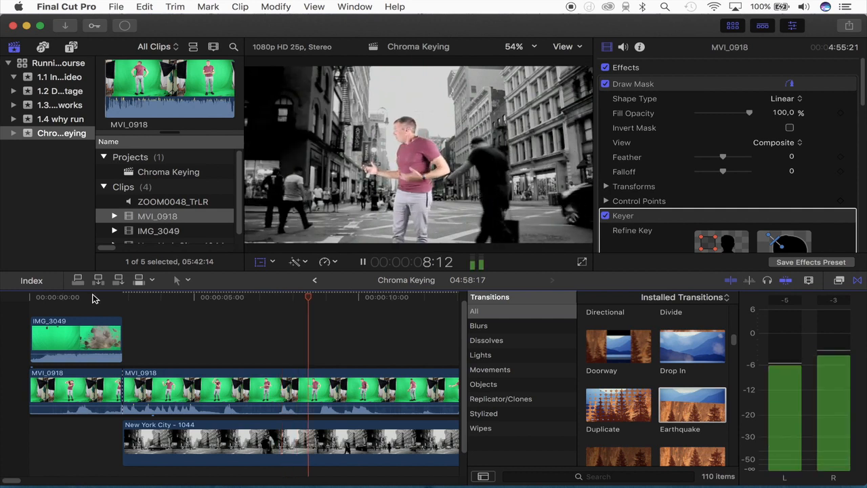
key(space)
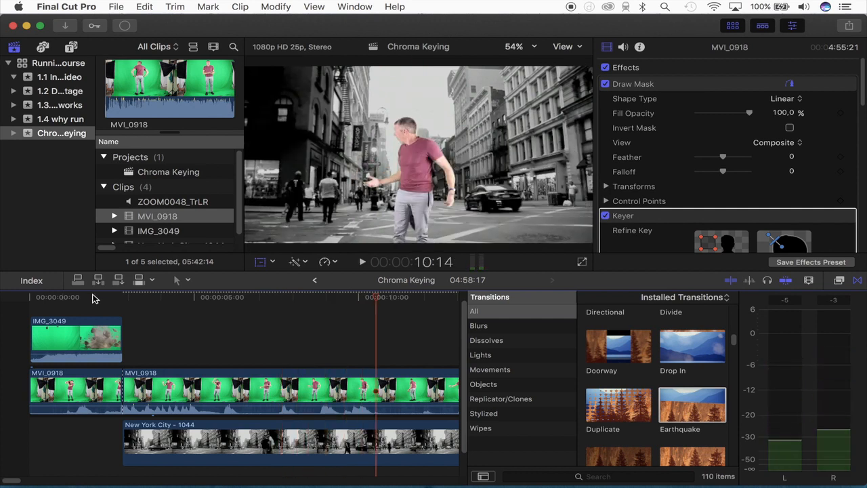
scroll(95, 299, right, 3)
scroll(94, 299, right, 3)
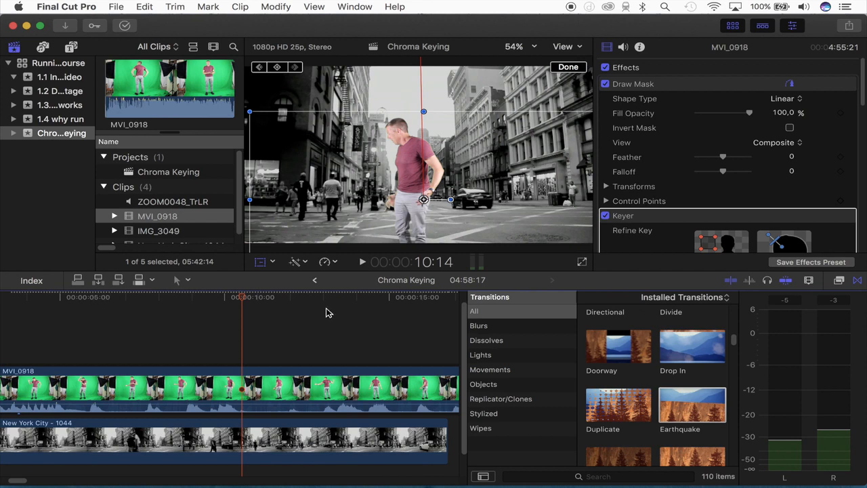
Step: Split the New York City background clip at about 8.5 seconds and delete the part before the cut
key(space)
key(space)
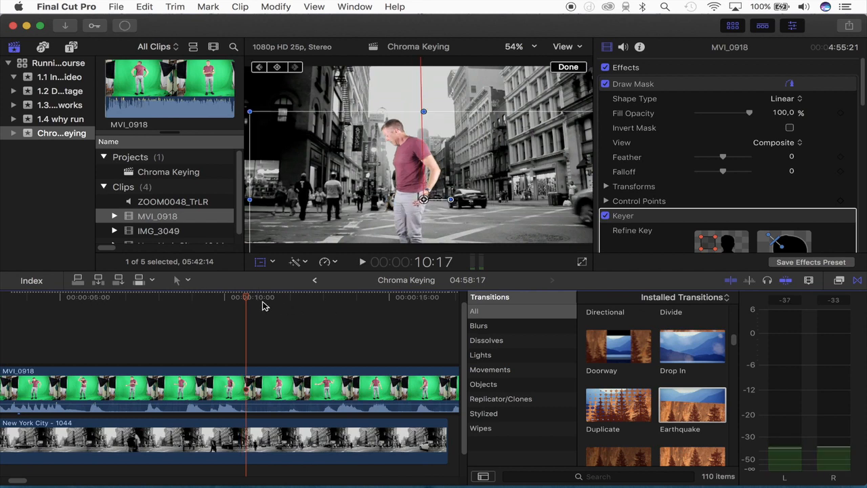
click(180, 316)
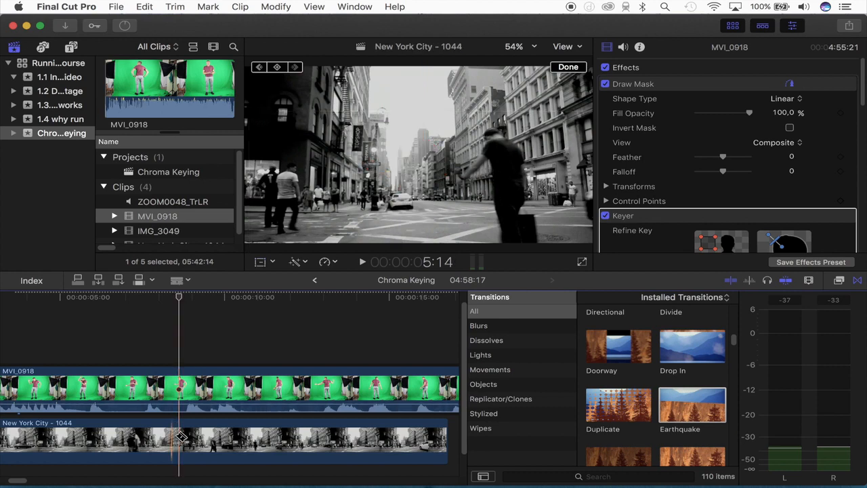
key(cmd+b)
click(119, 441)
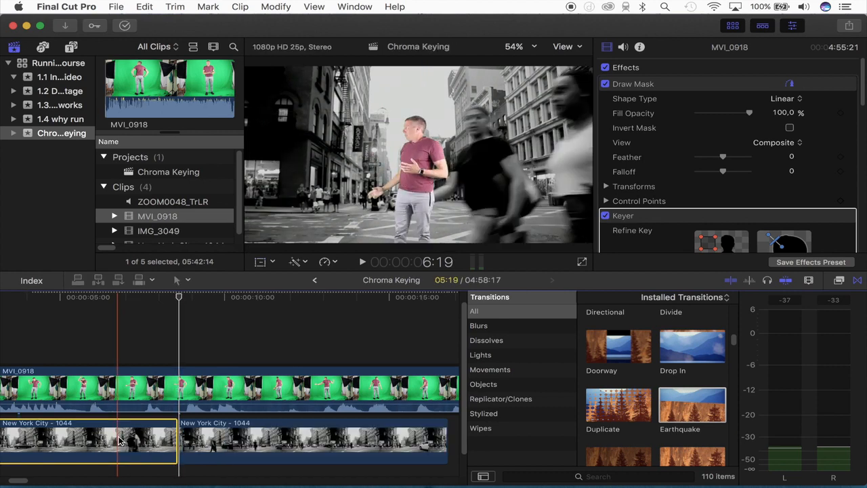
key(Delete)
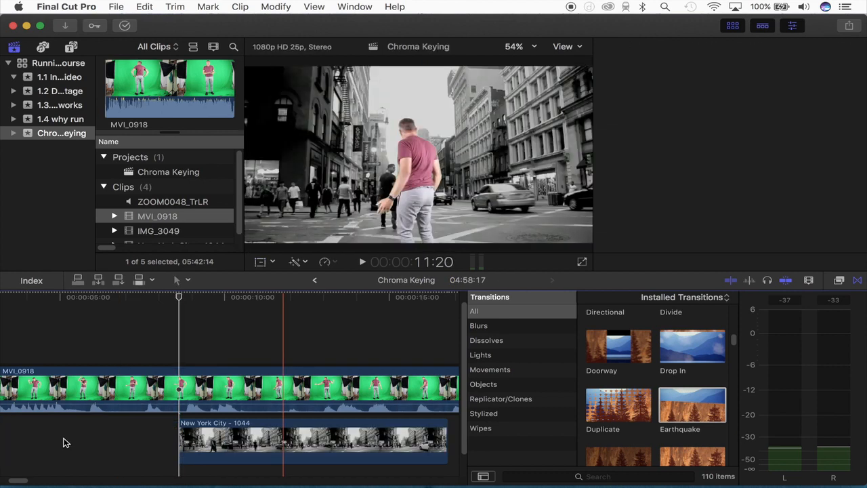
Step: Move the remaining New York City clip back to start under the second MVI_0918 clip and play back the result
drag(283, 441, 66, 442)
scroll(68, 443, left, 5)
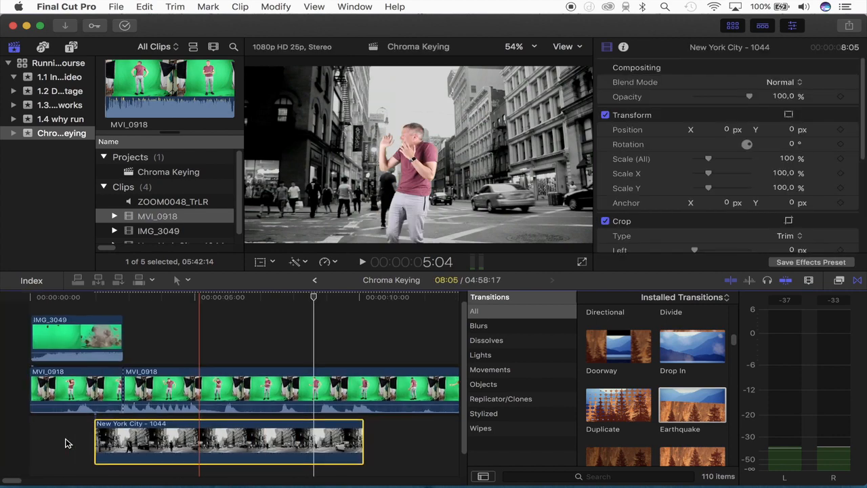
drag(115, 443, 144, 447)
key(space)
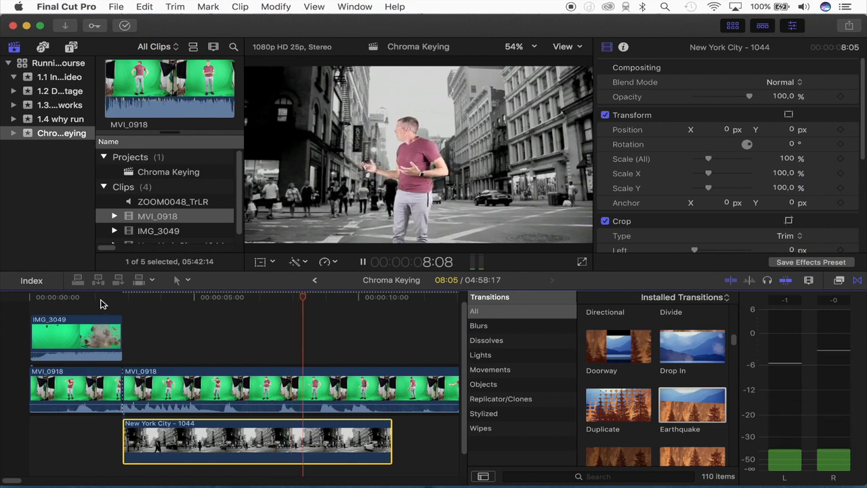
scroll(101, 304, right, 5)
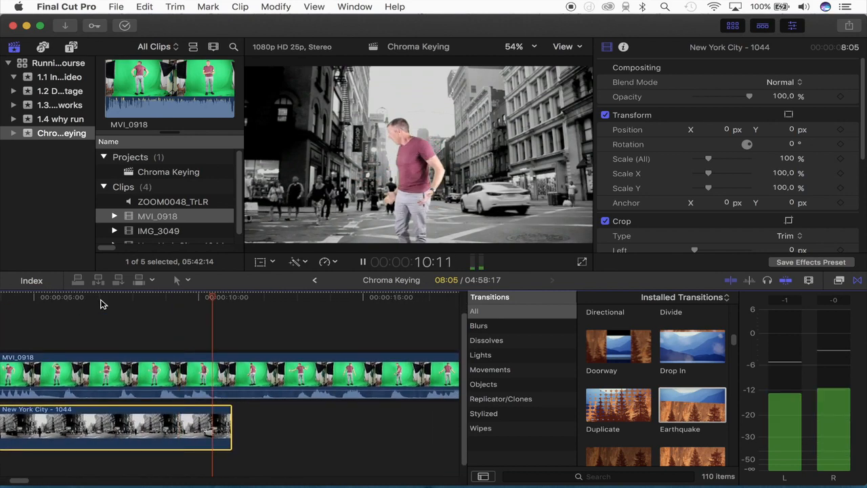
key(space)
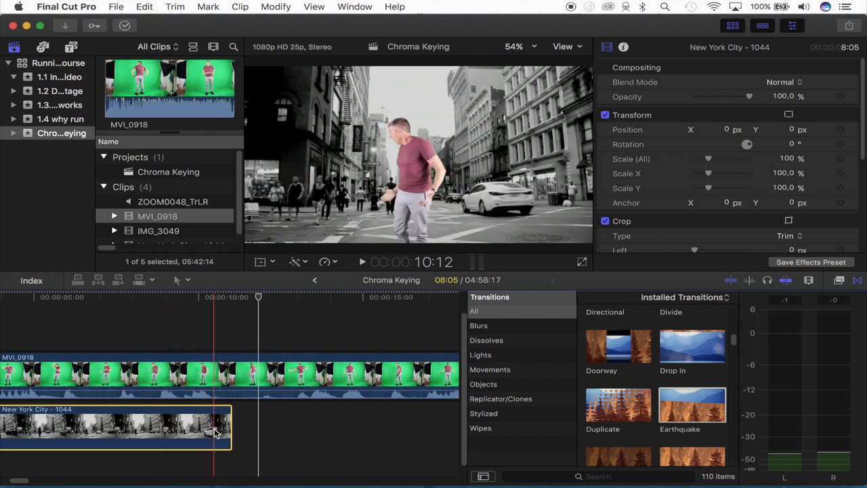
Step: Retime the New York City clip by stretching it to 72% speed and play the composite past its end
key(ctrl+v)
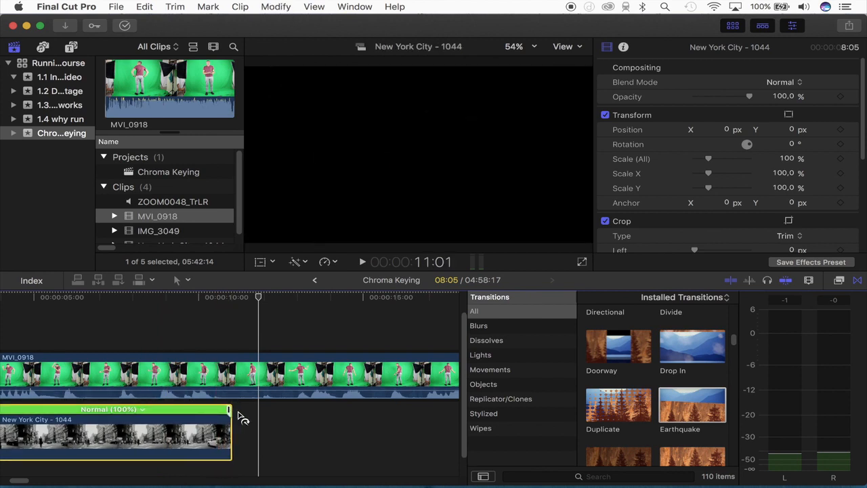
drag(237, 412, 334, 412)
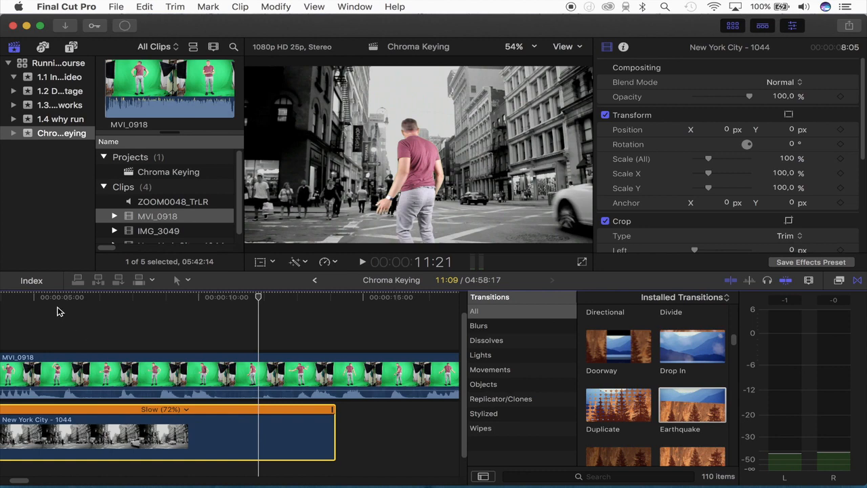
key(space)
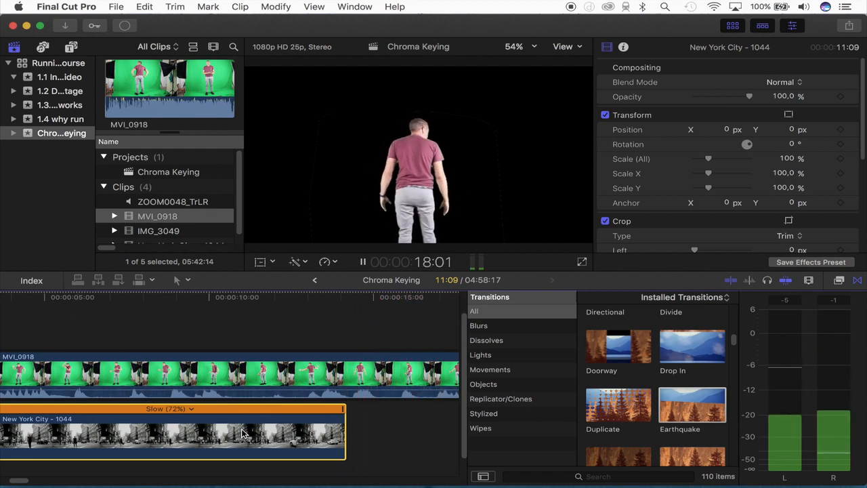
Step: Paste a second copy of the New York City clip directly after the slowed one at 14:05 and play across the join
key(super+minus)
key(super+minus)
key(super+minus)
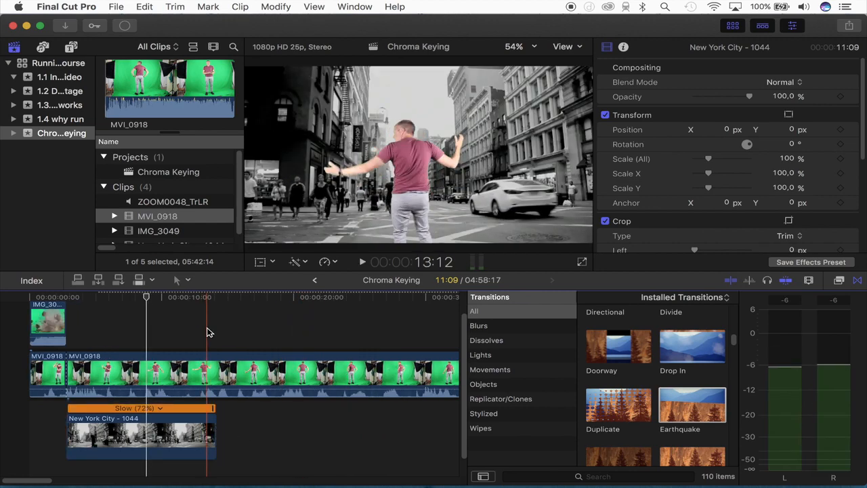
click(207, 331)
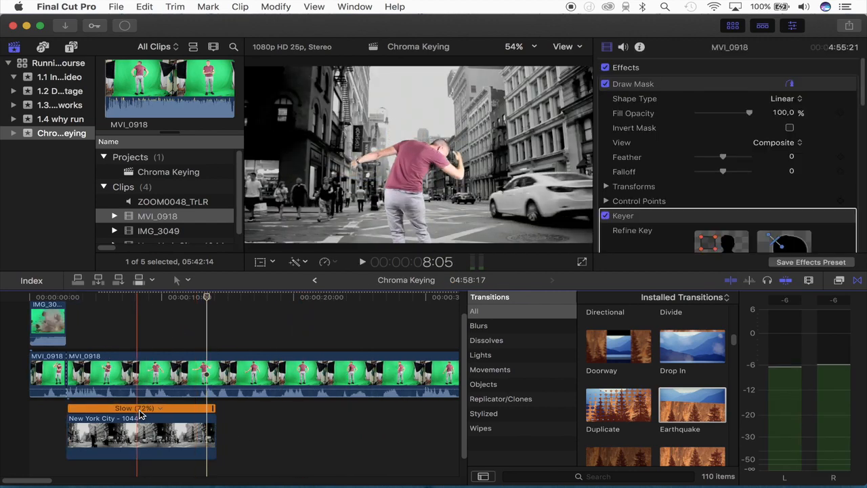
click(149, 435)
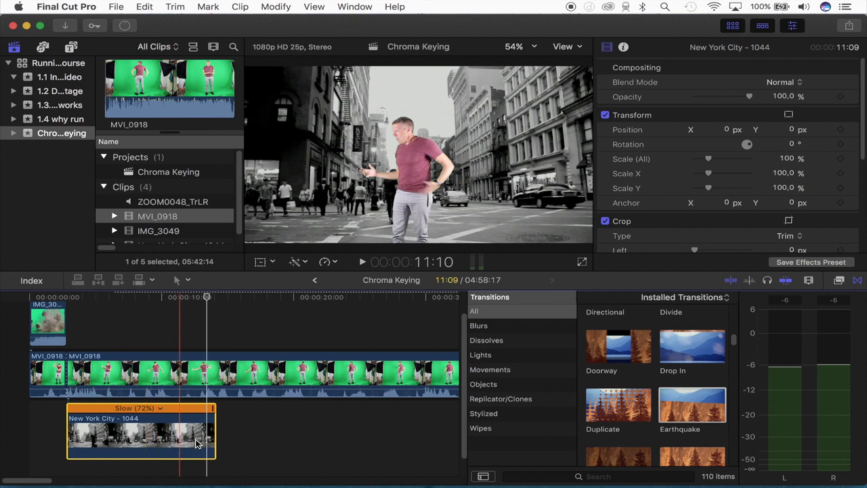
click(218, 445)
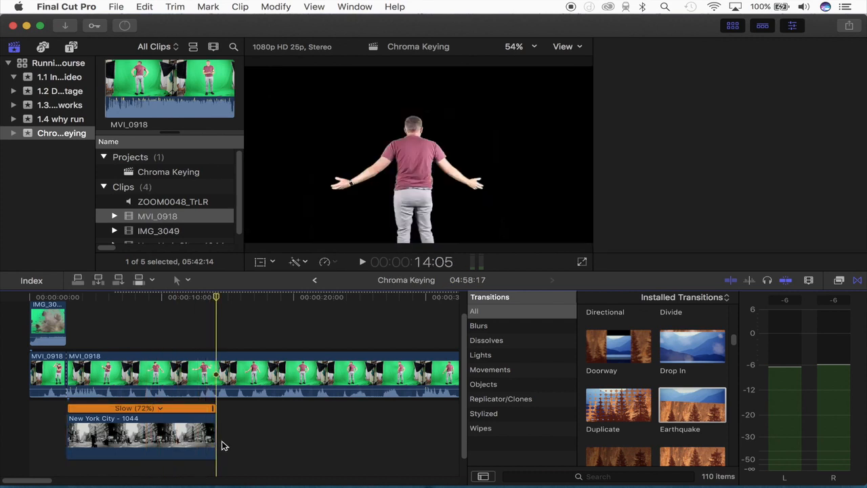
key(super+v)
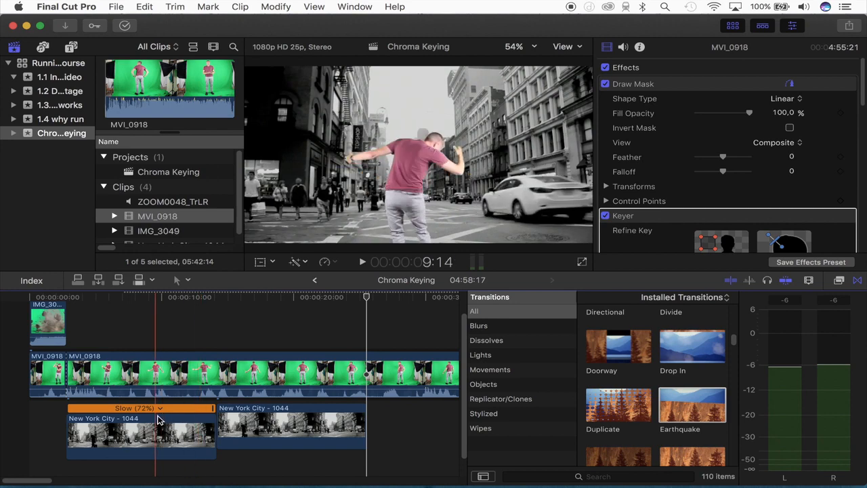
key(space)
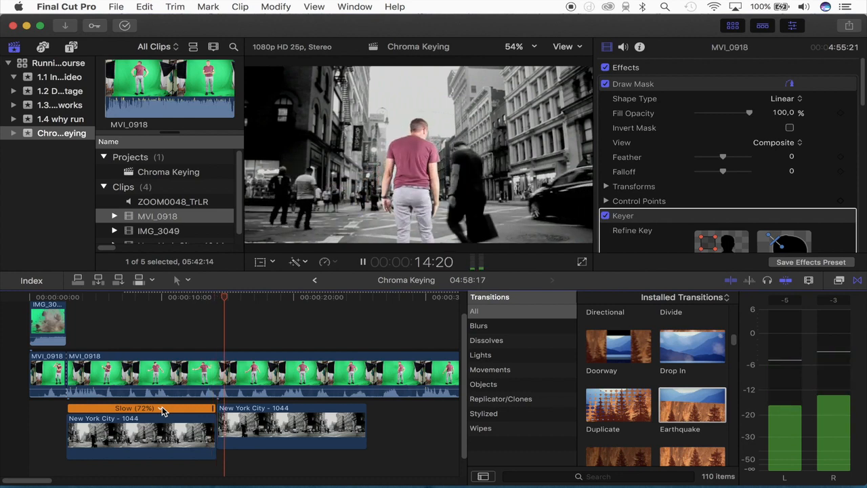
key(space)
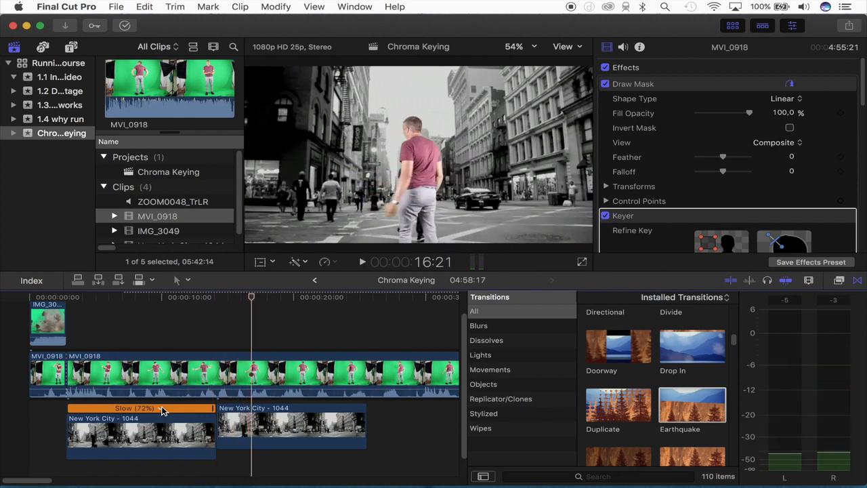
Step: Retime both New York City clips to 98% speed and place the second directly against the end of the first
drag(212, 409, 162, 412)
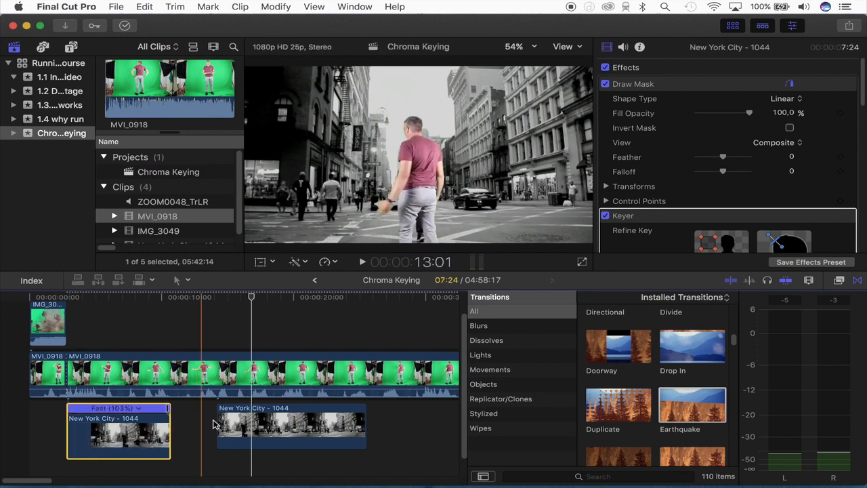
click(271, 426)
key(super+r)
key(space)
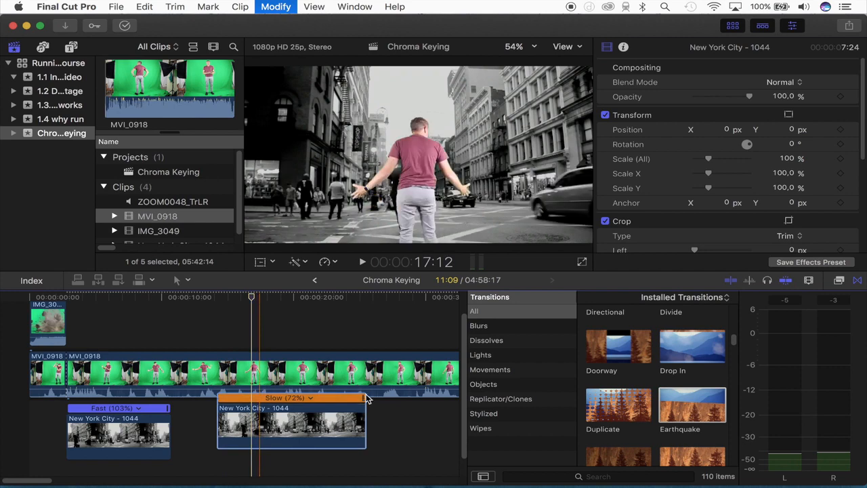
drag(364, 401, 279, 420)
click(366, 410)
drag(169, 413, 190, 427)
Step: Play the composite over the two retimed New York City clips and on to the section without background
click(107, 335)
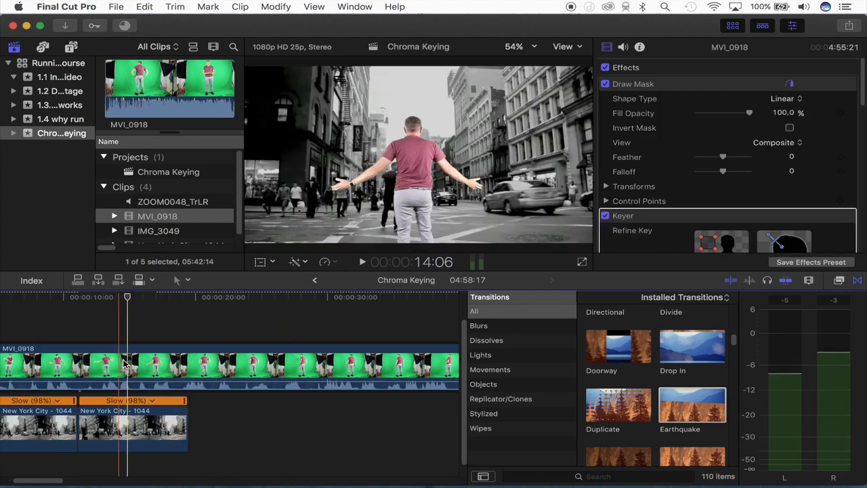
key(space)
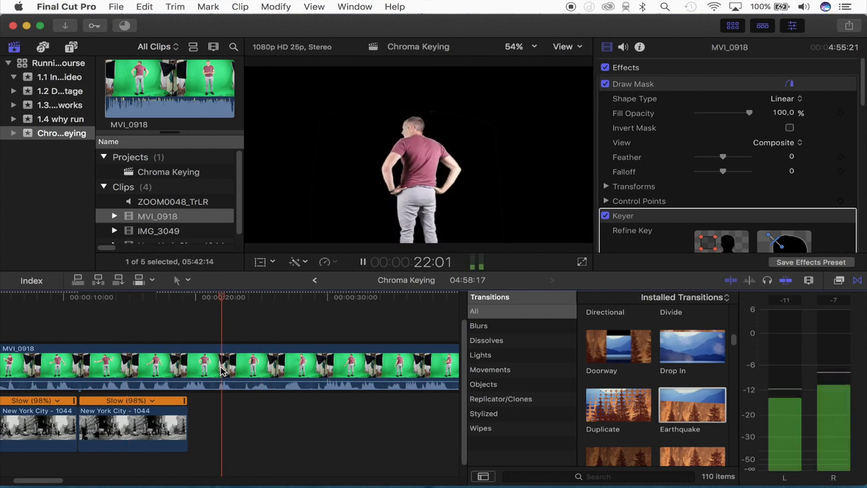
click(306, 389)
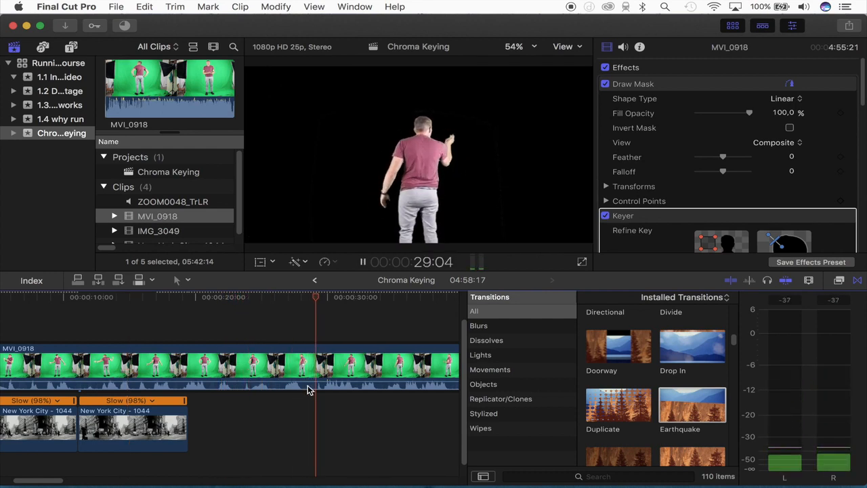
key(space)
Step: Copy the second New York City clip, paste it directly after its end and play across the new join
click(151, 423)
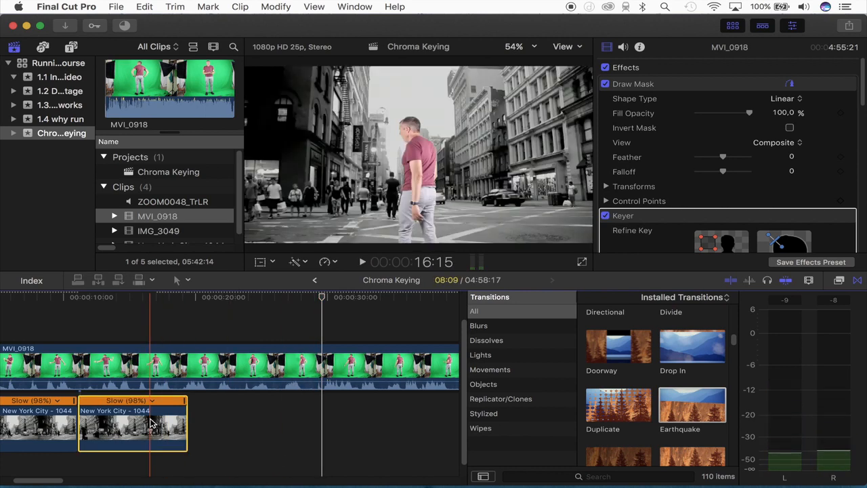
key(super+c)
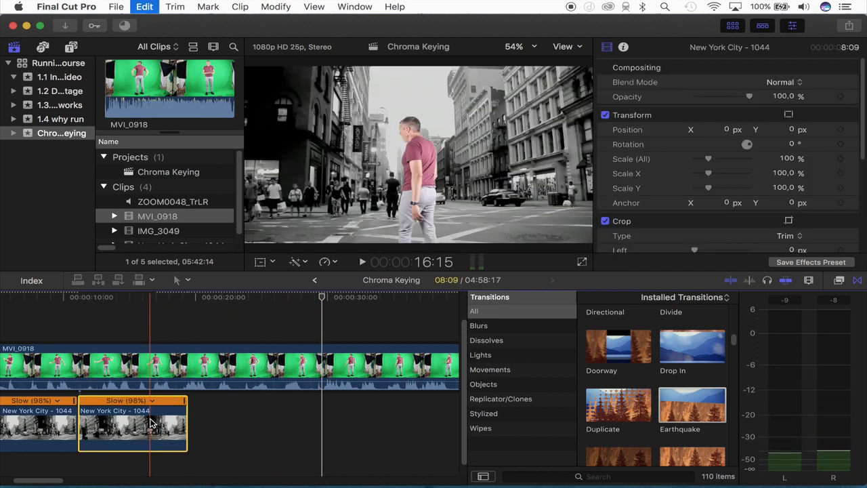
click(191, 420)
key(super+v)
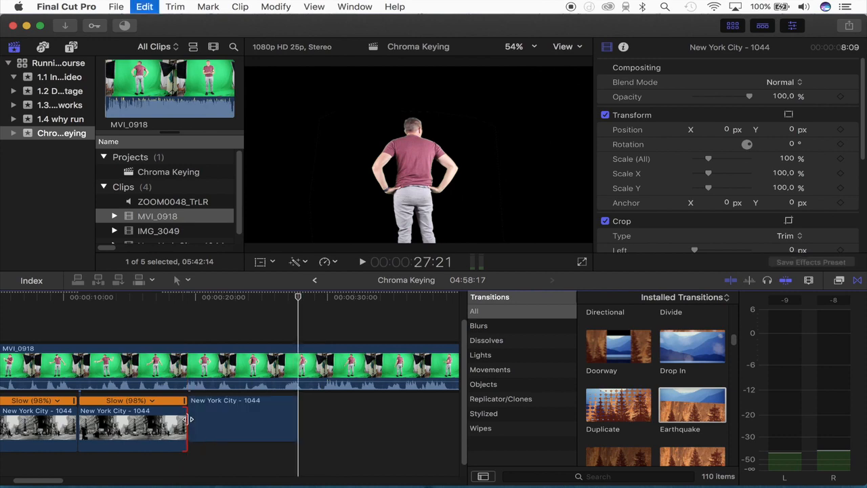
key(space)
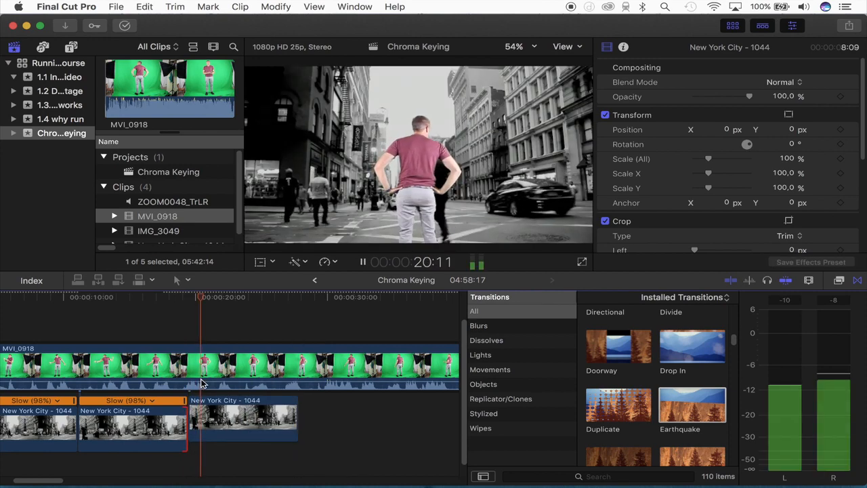
key(space)
Step: Retime the third New York City clip to 80% speed and play it through to its end
key(super+r)
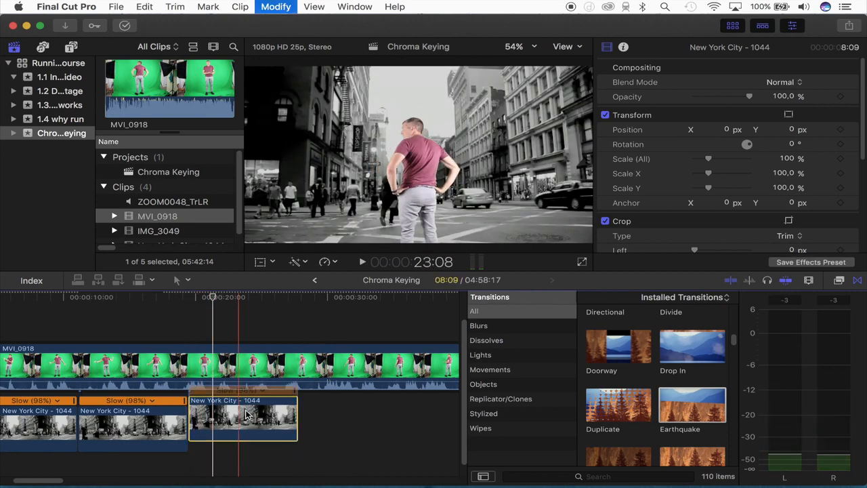
drag(297, 400, 321, 408)
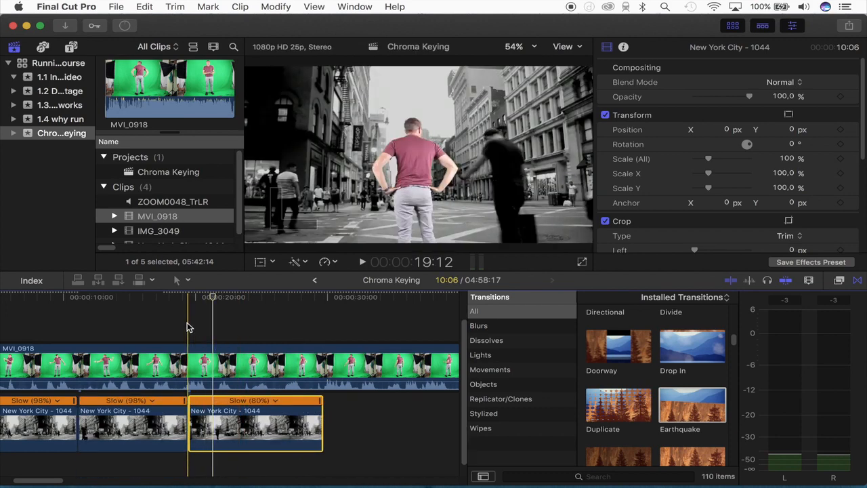
key(space)
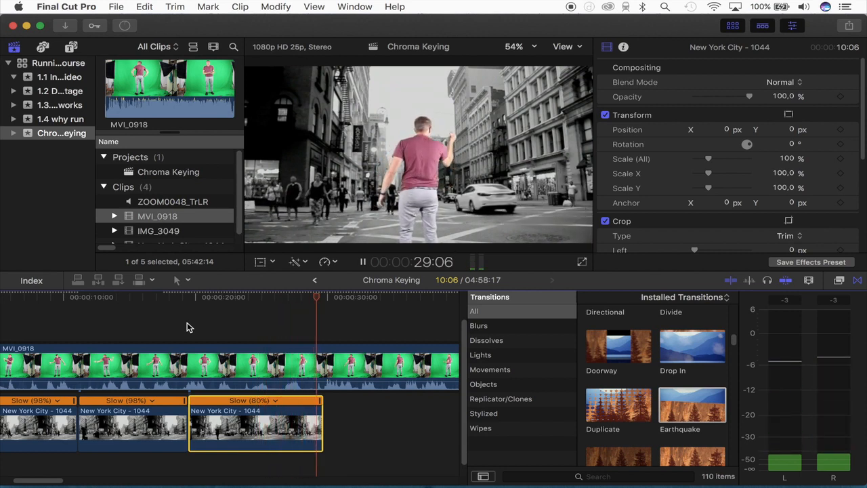
key(space)
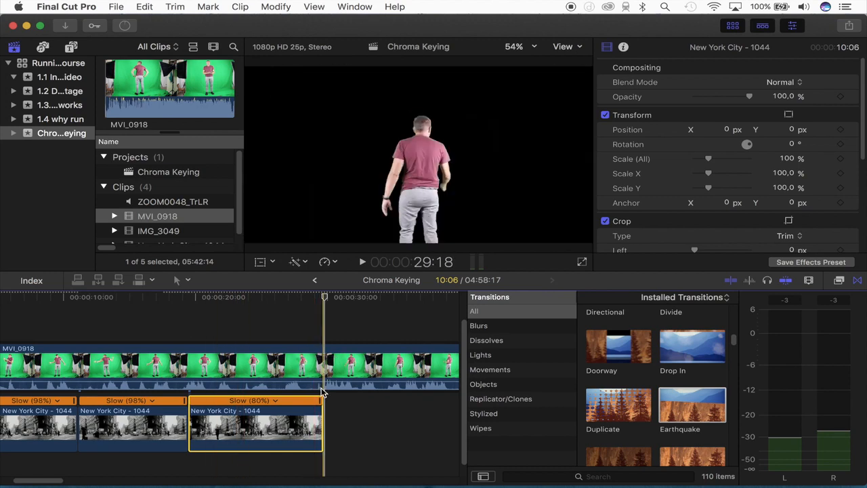
Step: Switch to Finder and add Bulgaria - 9932.mp4 from Downloads to the timeline below MVI_0918, after the last New York City clip
scroll(321, 390, left, 2)
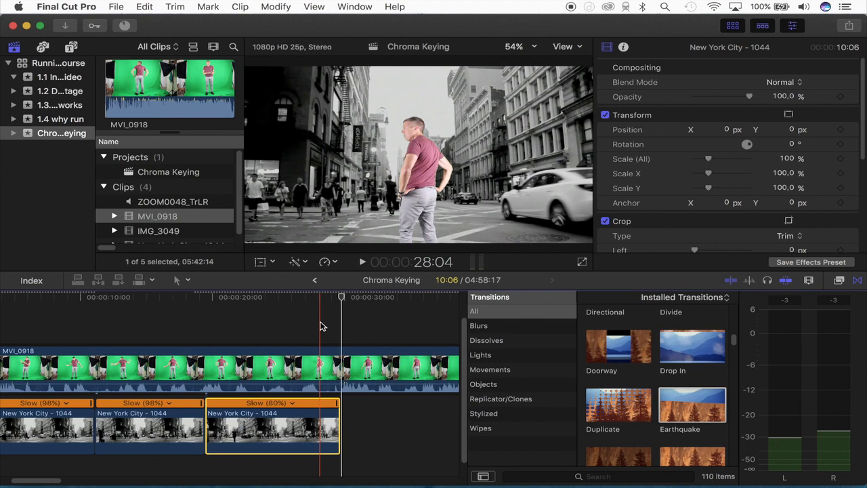
key(super+Tab)
key(super+Tab)
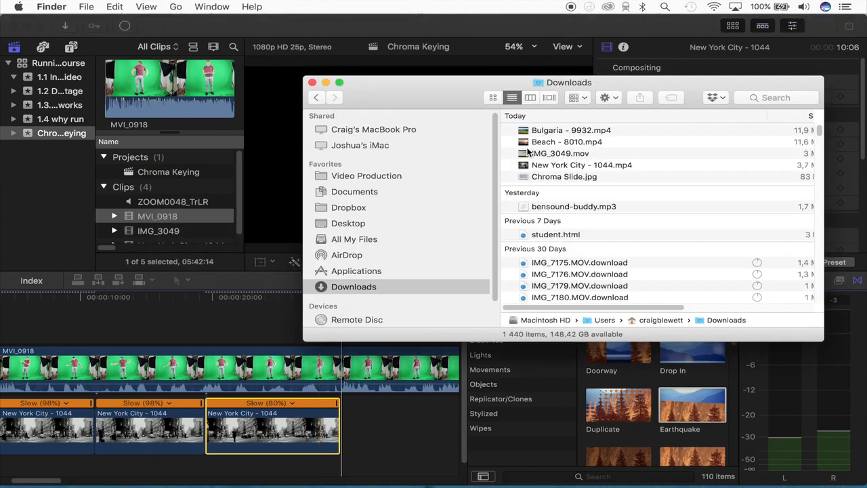
click(527, 134)
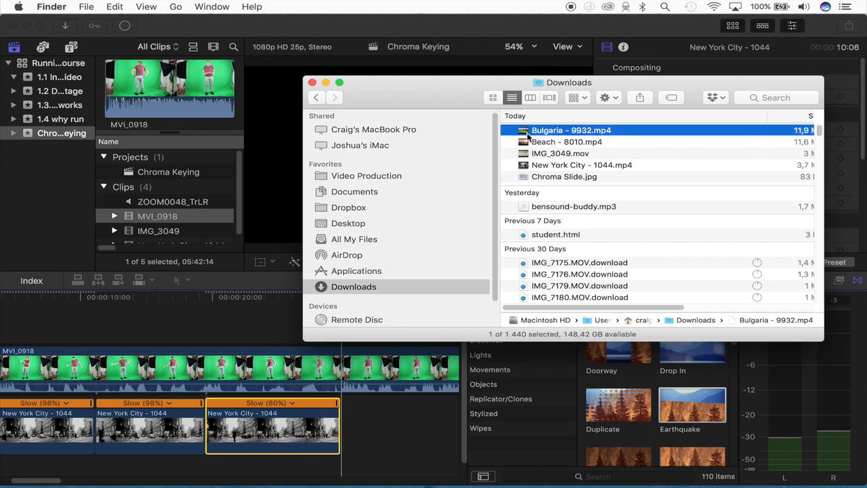
click(552, 143)
click(553, 132)
drag(584, 134, 352, 425)
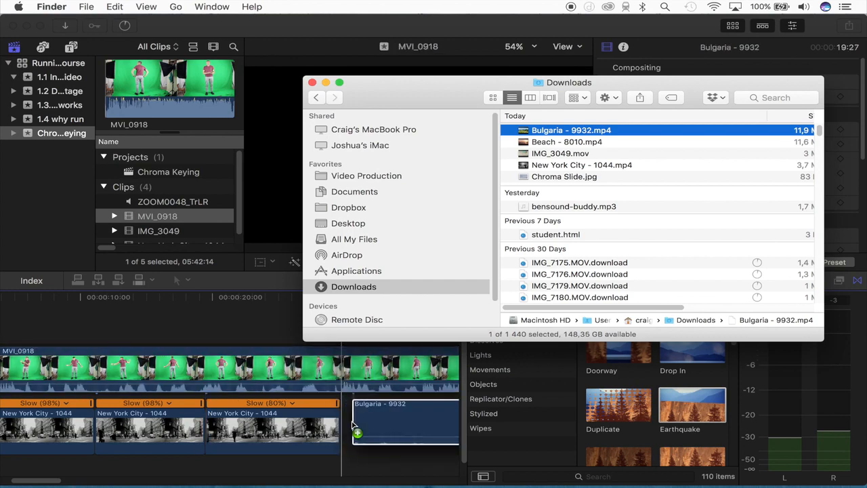
Step: Place the Bulgaria - 9932 clip directly after the last New York City clip and play across the join
drag(361, 457, 351, 431)
click(361, 458)
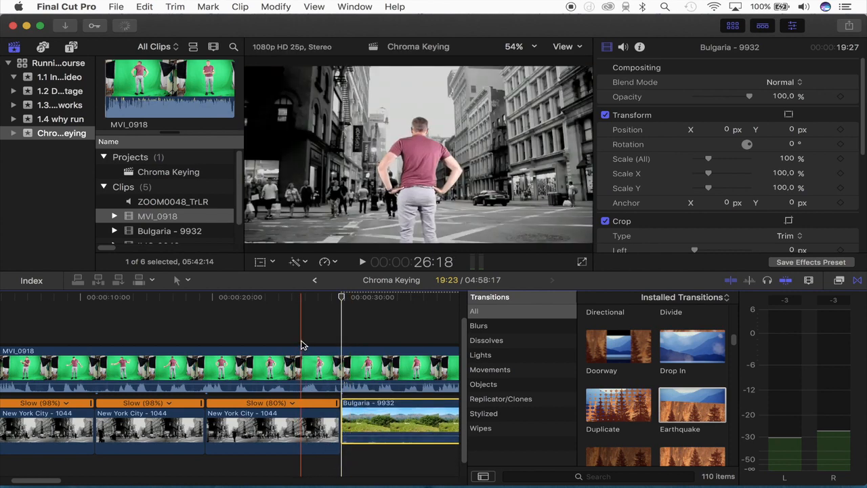
key(space)
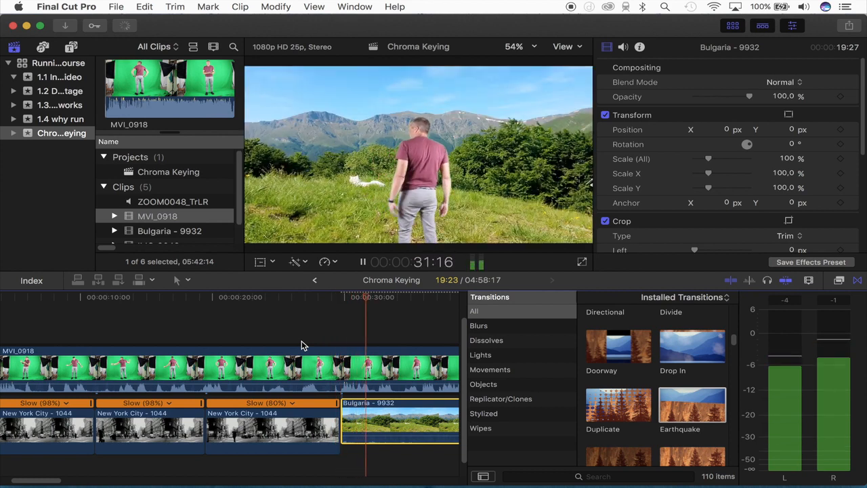
key(space)
Step: Examine the cut from New York City to Bulgaria at closer timeline zoom by replaying it against the man's movement
key(super+equal)
key(super+equal)
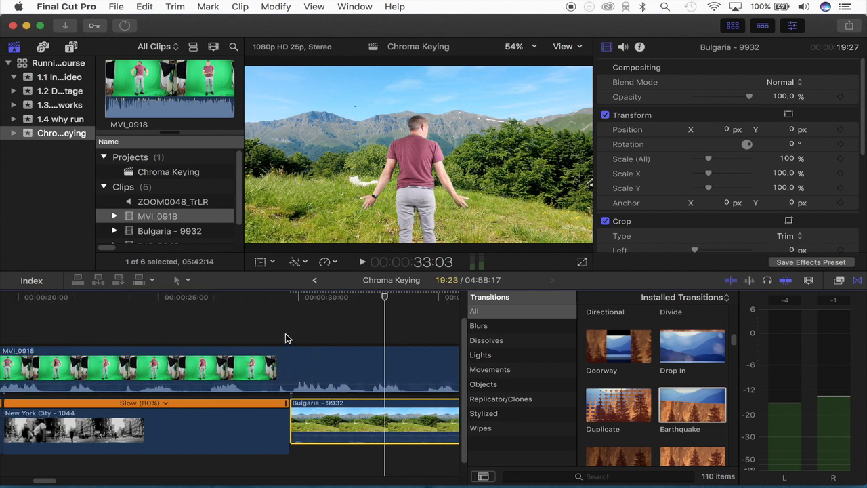
key(super+equal)
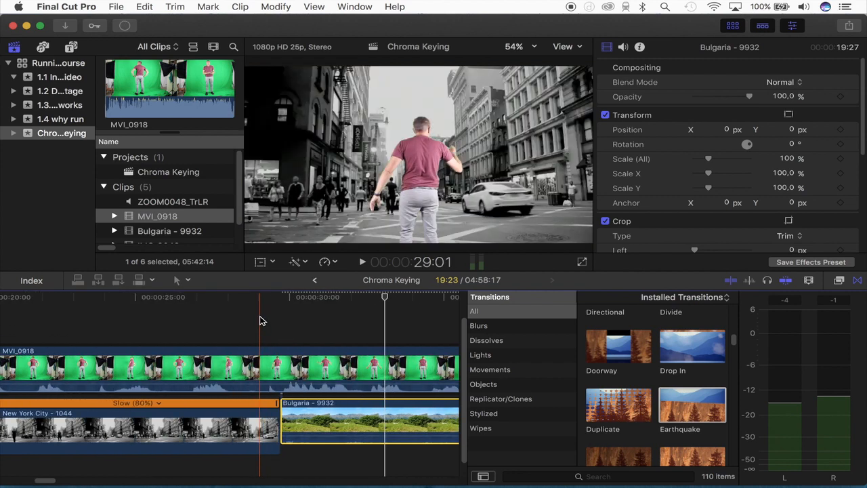
key(space)
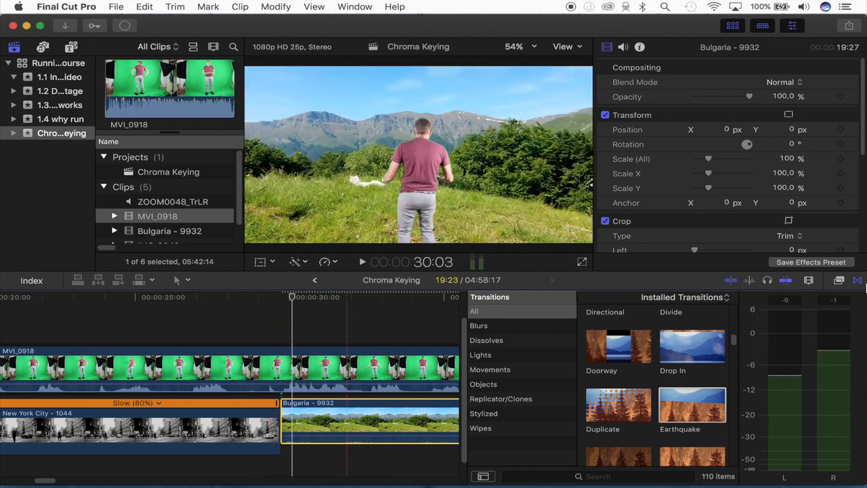
click(808, 280)
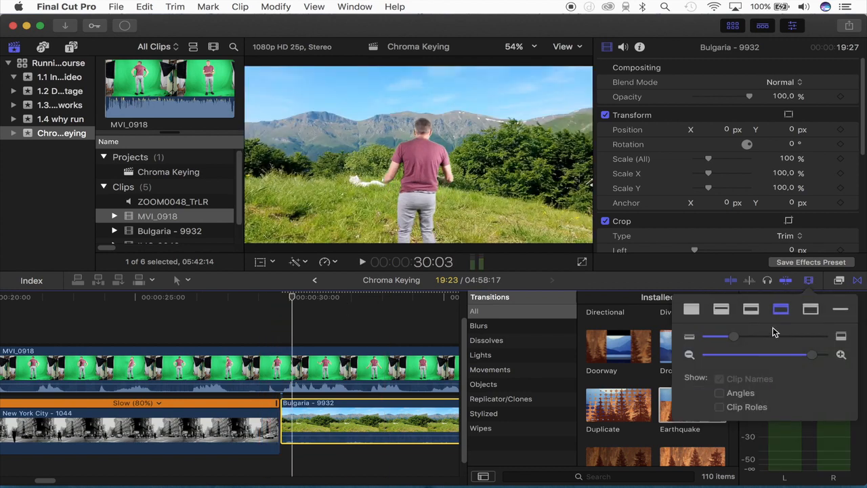
drag(815, 358, 818, 357)
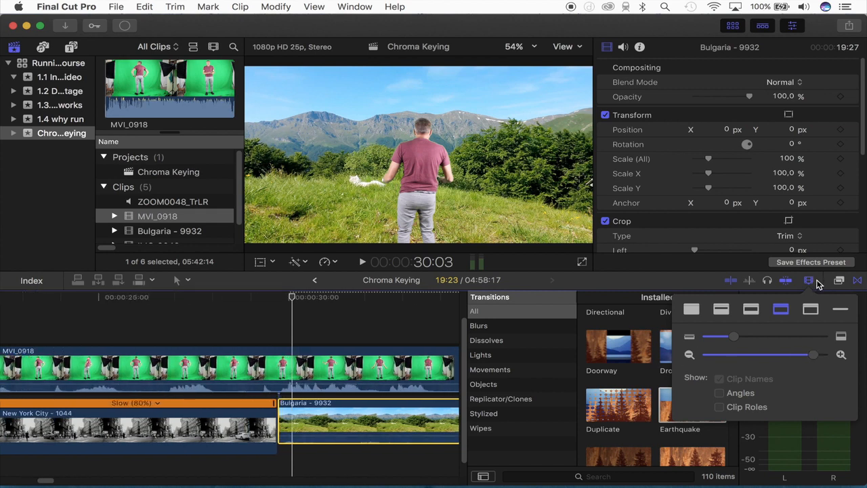
click(470, 383)
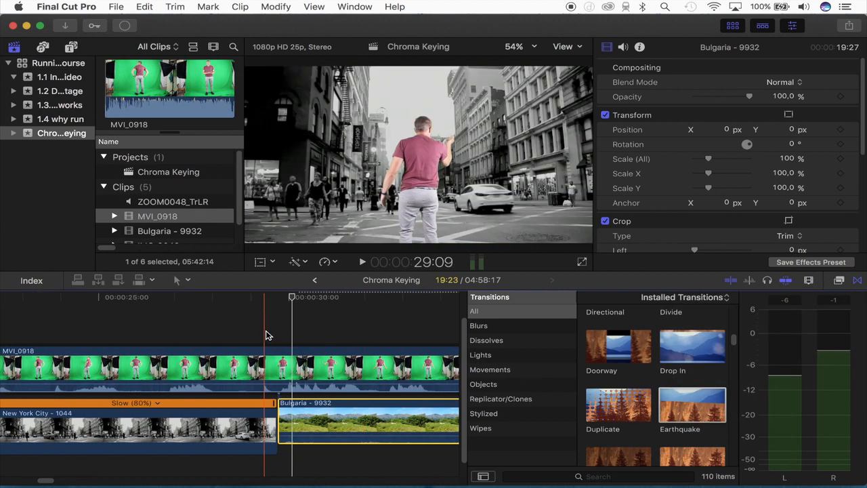
key(space)
key(space)
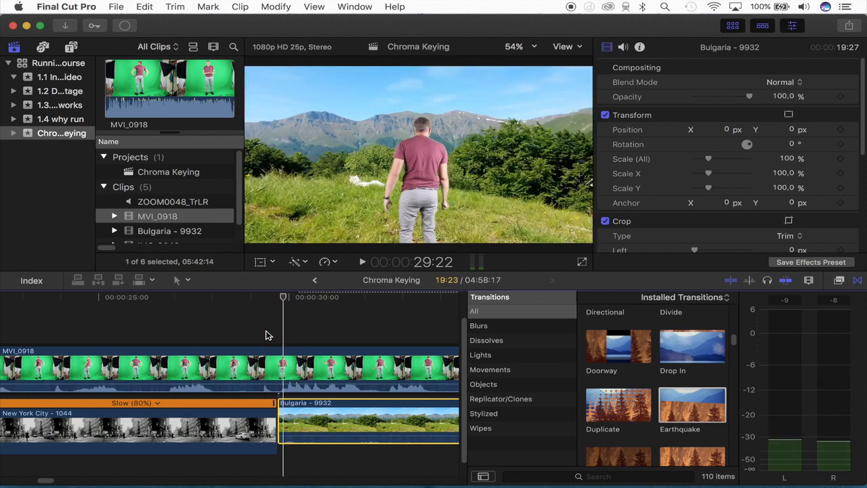
Step: Shorten the last New York City clip by retiming it to 81% speed and play across the cut into Bulgaria
drag(273, 405, 300, 422)
click(235, 332)
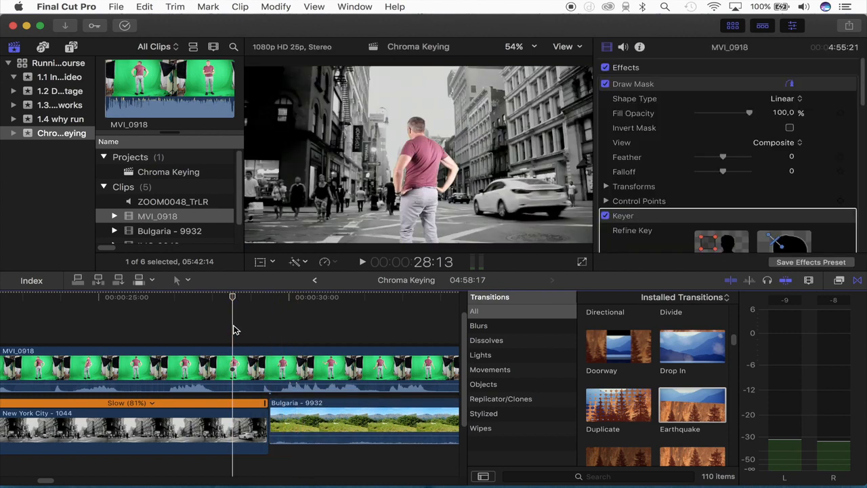
key(space)
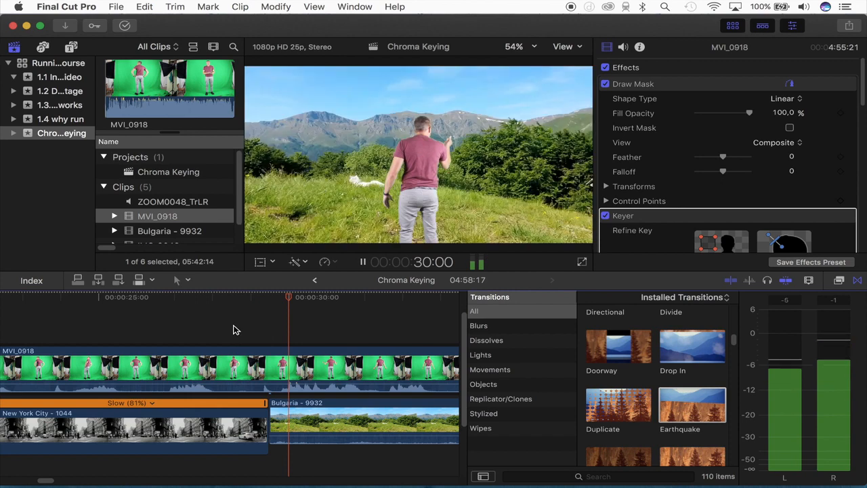
key(space)
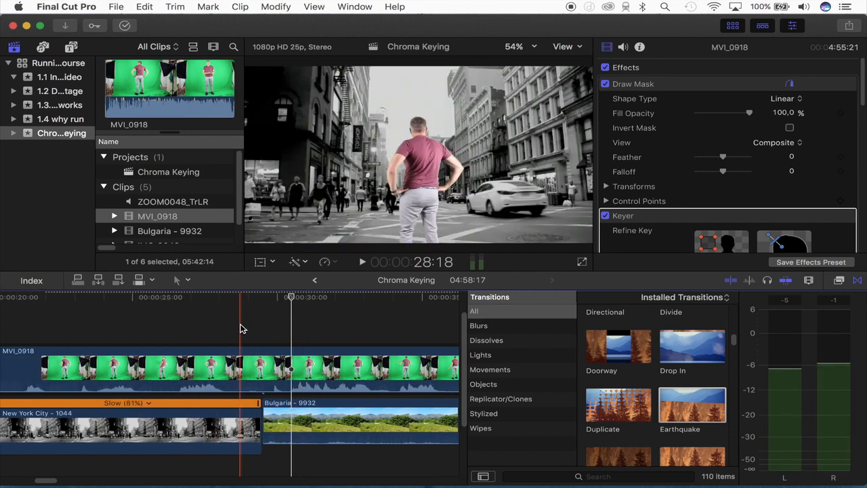
Step: Replay the last seconds of New York City into Bulgaria several times to check the cut's timing against the man's gesture
scroll(240, 326, up, 2)
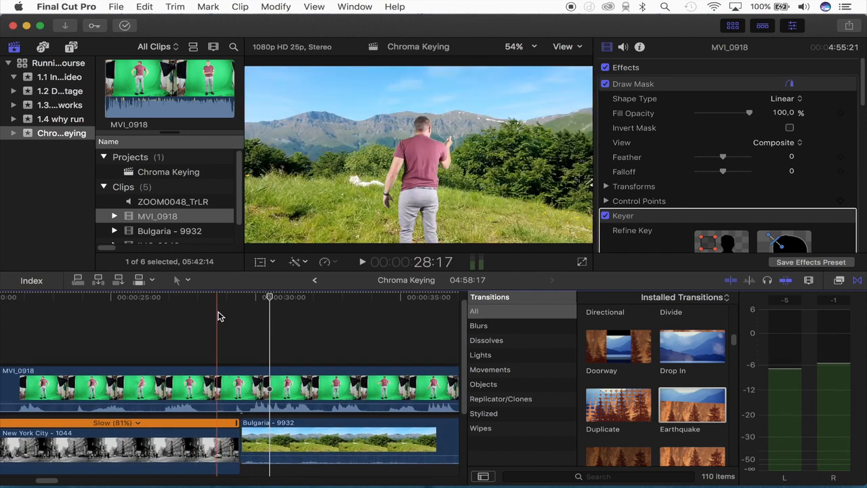
key(space)
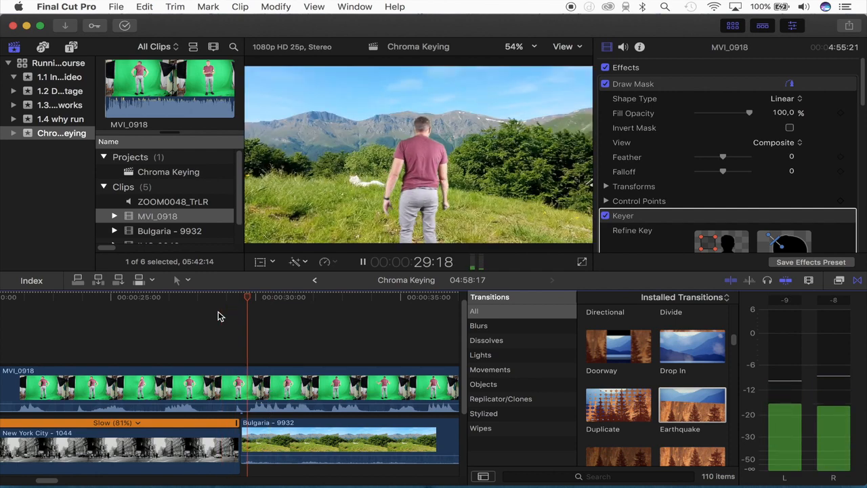
key(space)
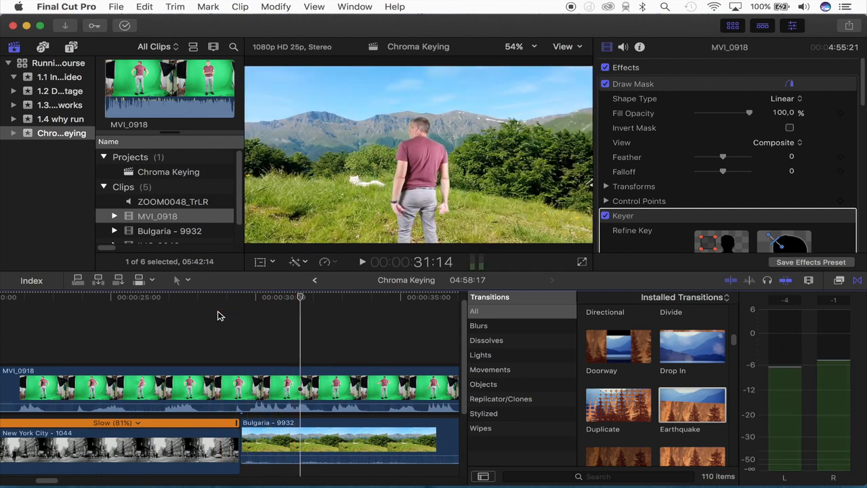
scroll(217, 336, up, 2)
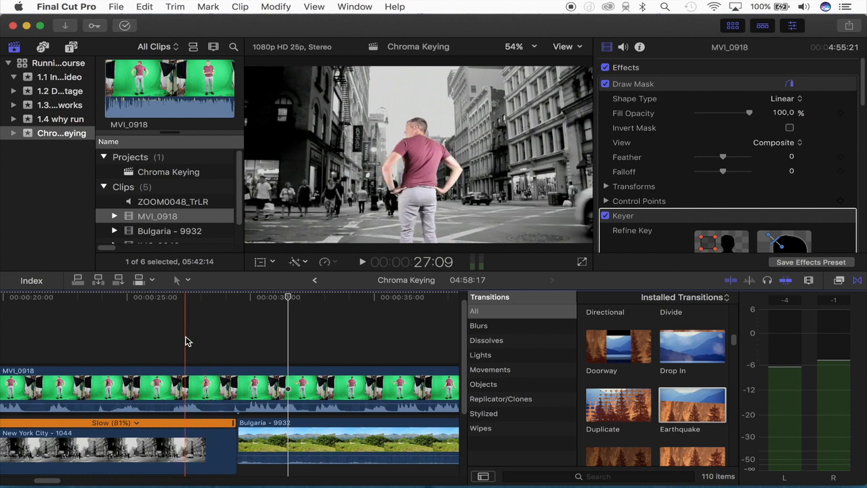
key(space)
key(space)
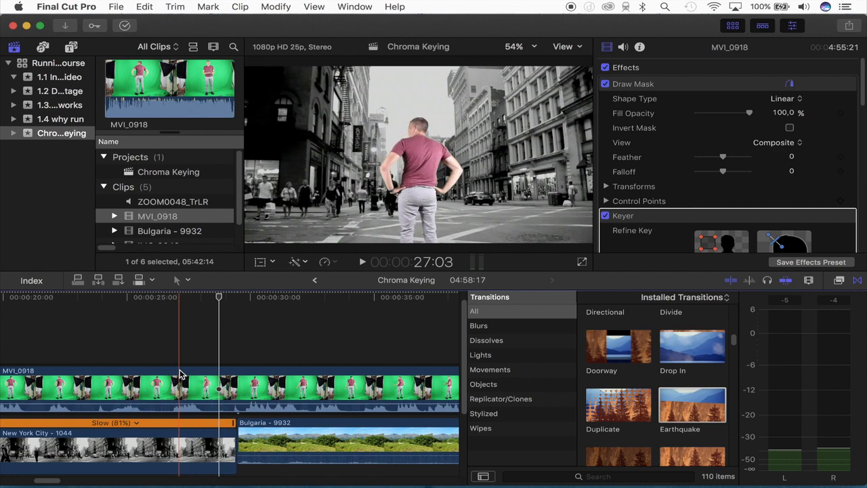
key(space)
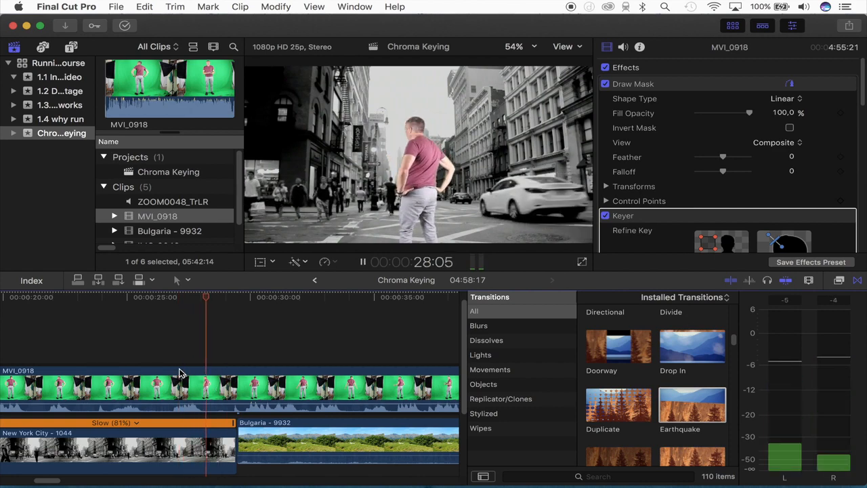
key(space)
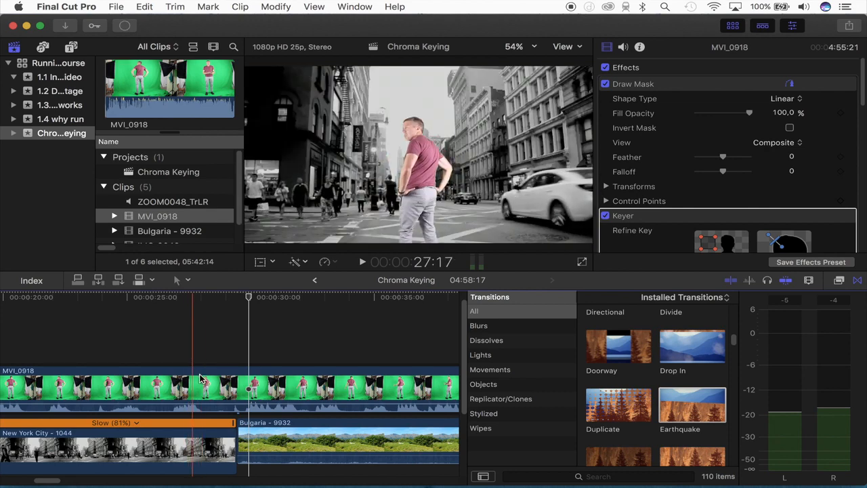
key(space)
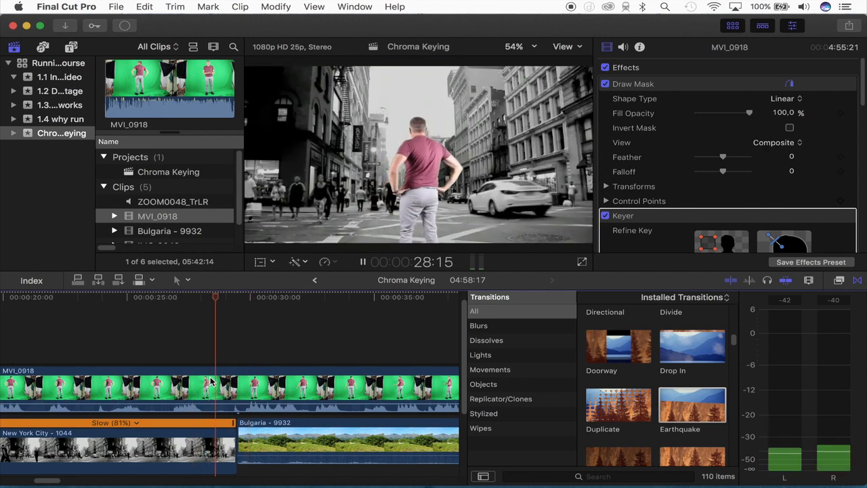
key(space)
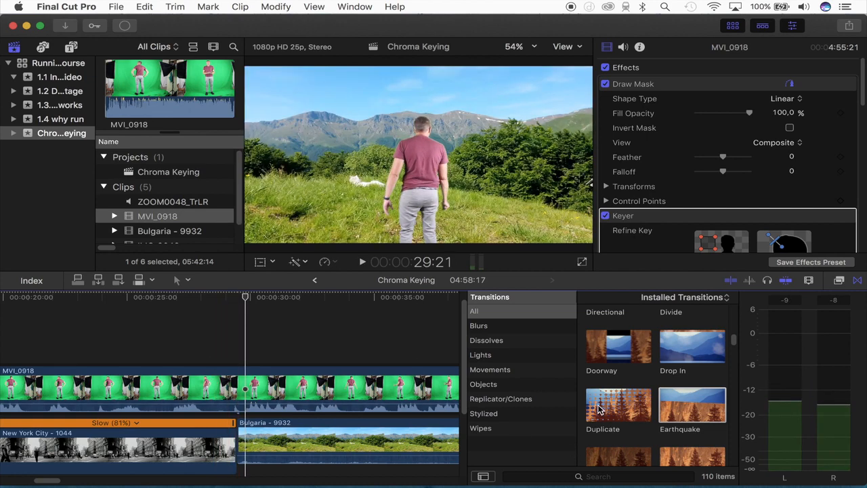
Step: Add a Flash transition between the last New York City clip and the Bulgaria clip, allowing the media to overlap
scroll(620, 393, down, 3)
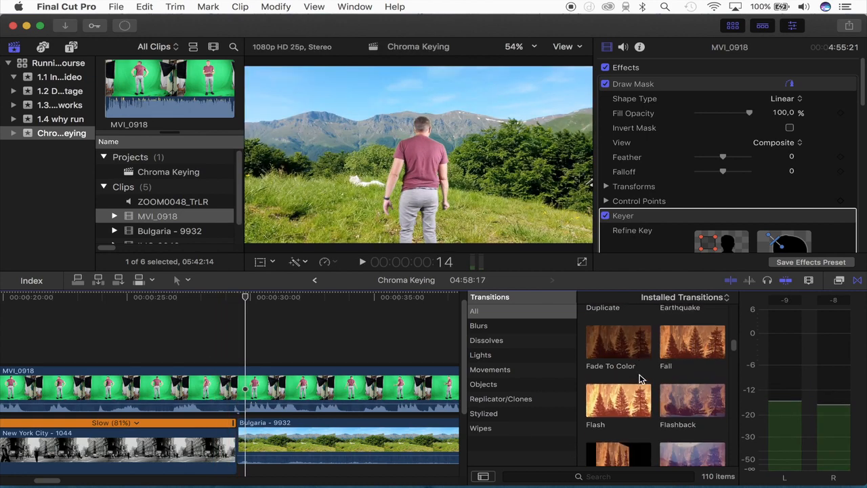
scroll(636, 379, down, 1)
drag(615, 376, 288, 407)
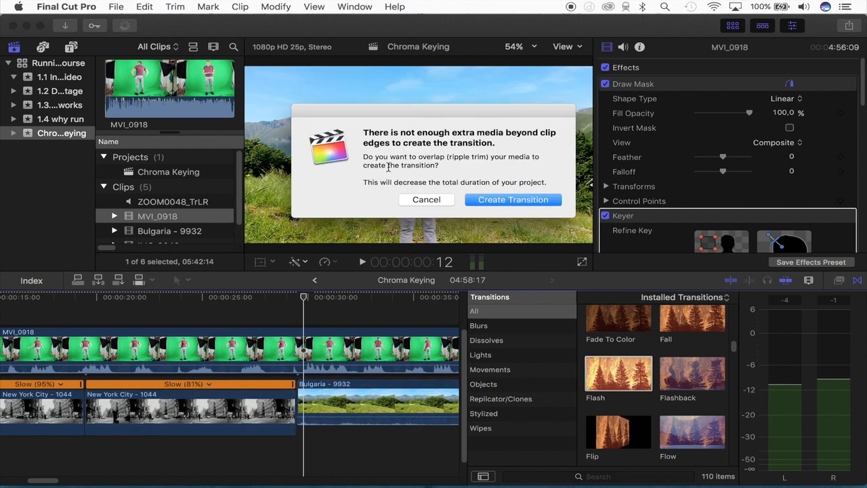
click(523, 203)
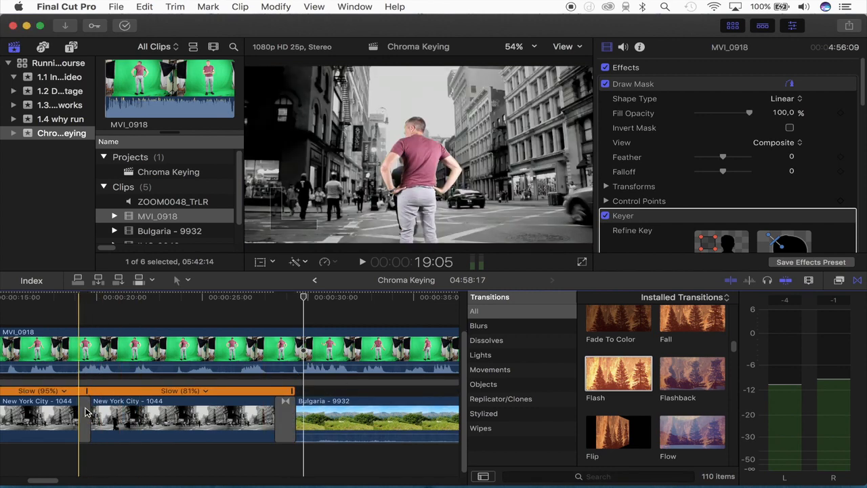
Step: Delete the extra Flash transition between the last two New York City clips
scroll(95, 417, left, 3)
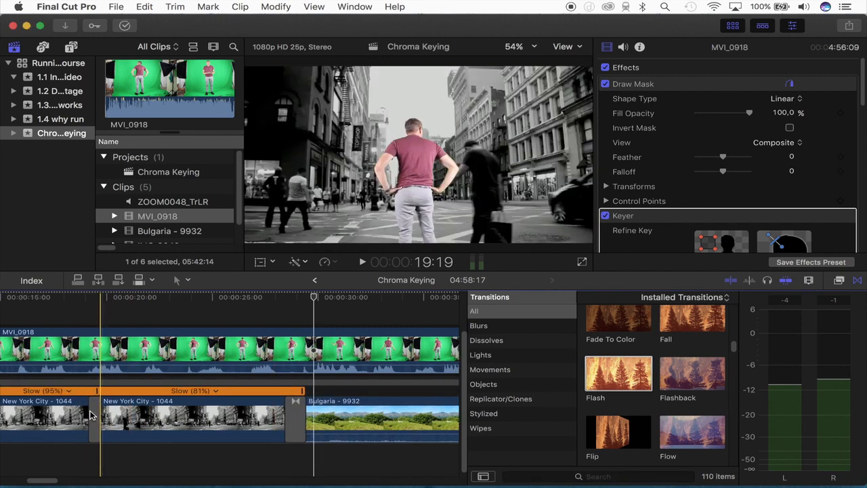
click(109, 418)
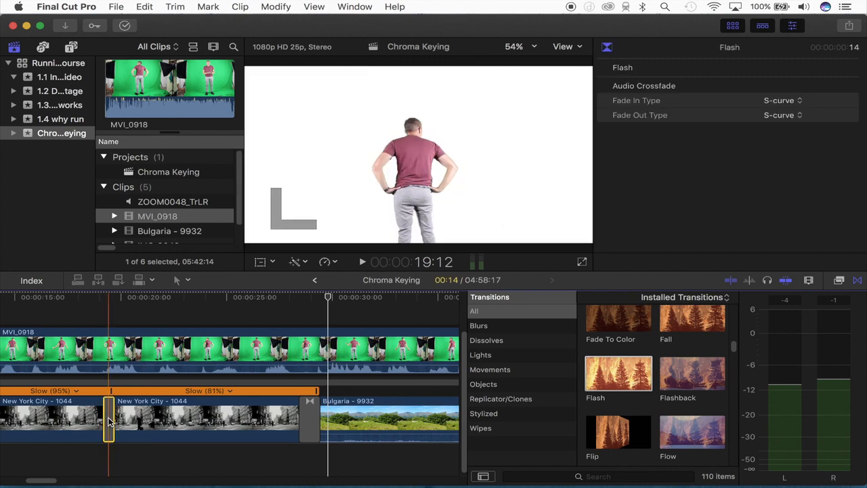
key(Delete)
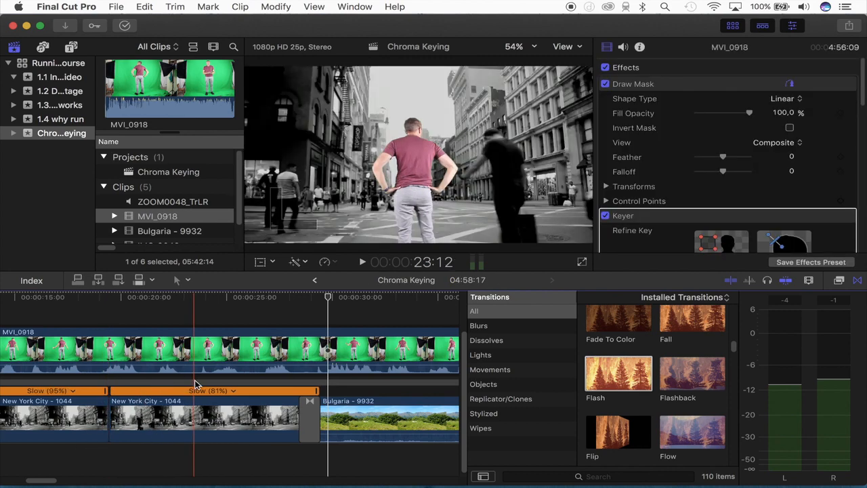
Step: Play the end of the New York City footage through the Flash transition into the Bulgaria background
click(183, 391)
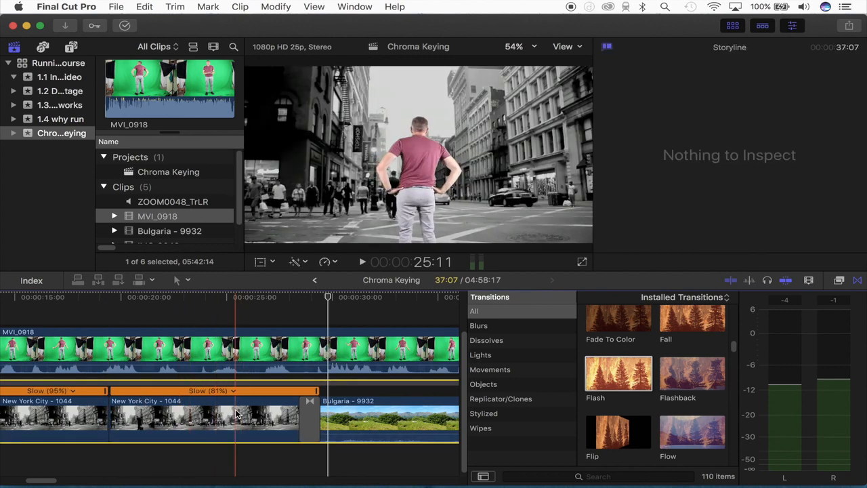
scroll(235, 393, down, 1)
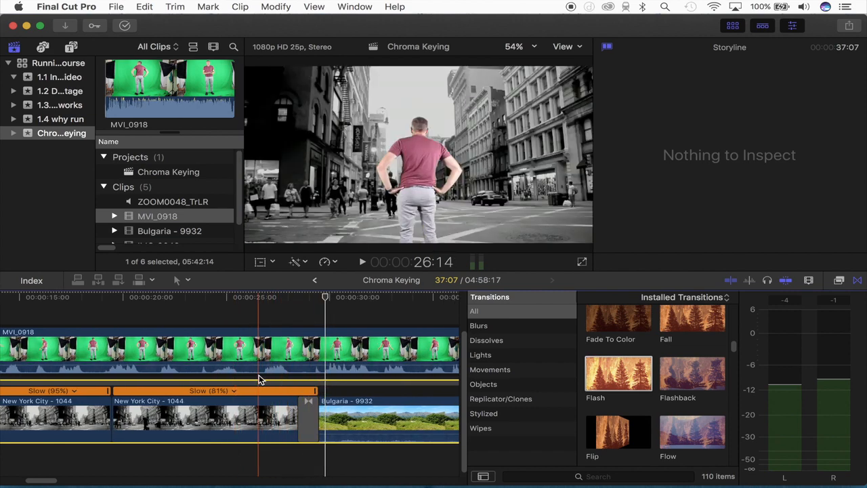
key(space)
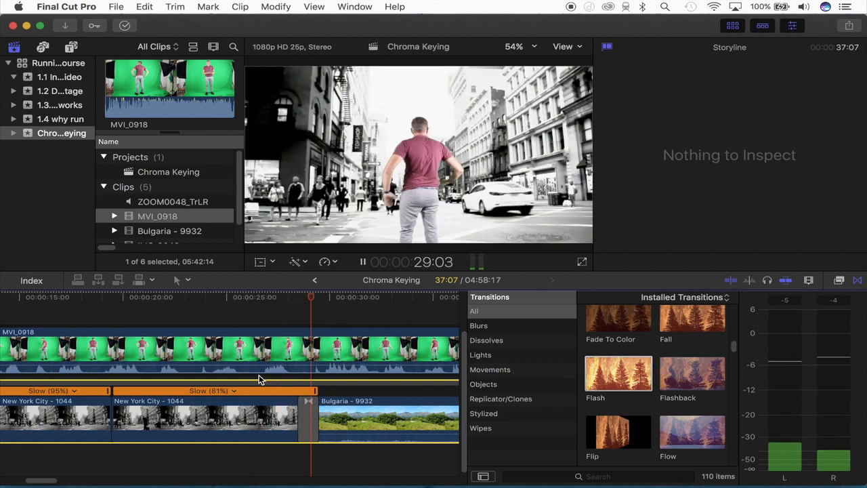
key(space)
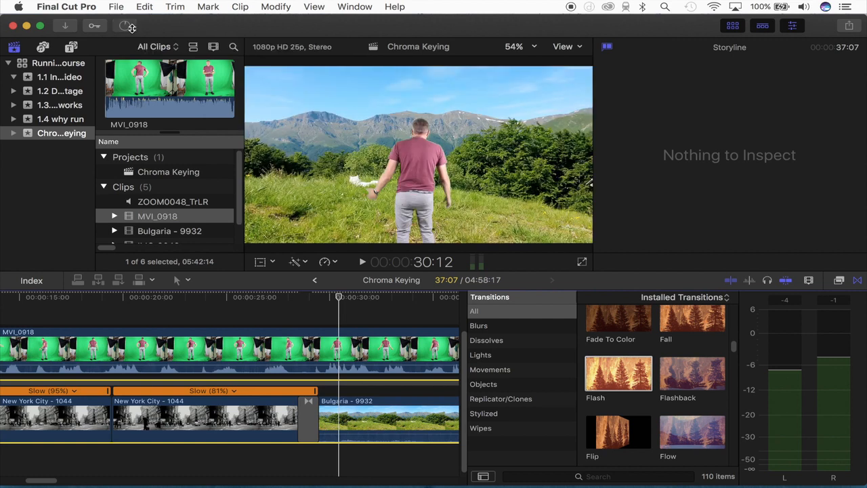
Step: Check the background rendering details in Background Tasks, close the window and replay the Flash transition
click(125, 26)
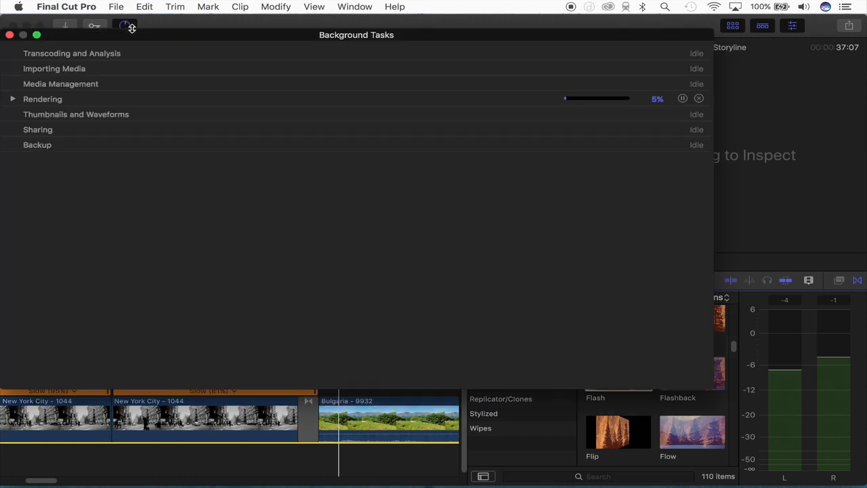
click(13, 99)
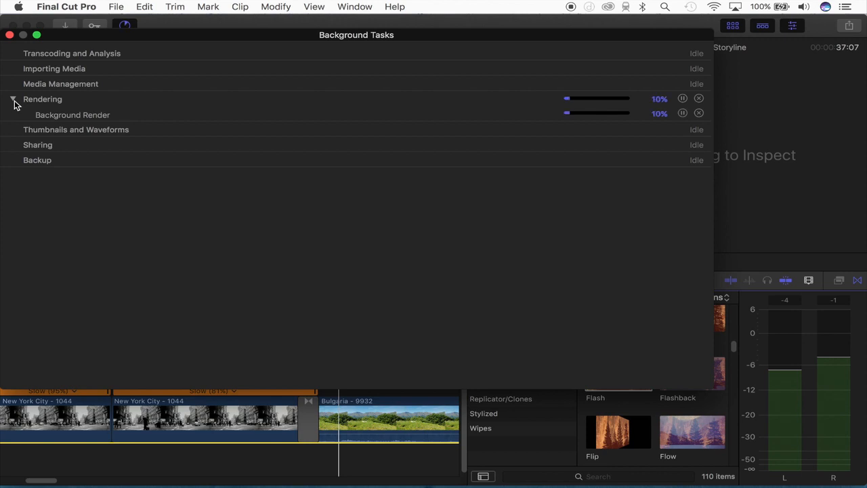
click(9, 35)
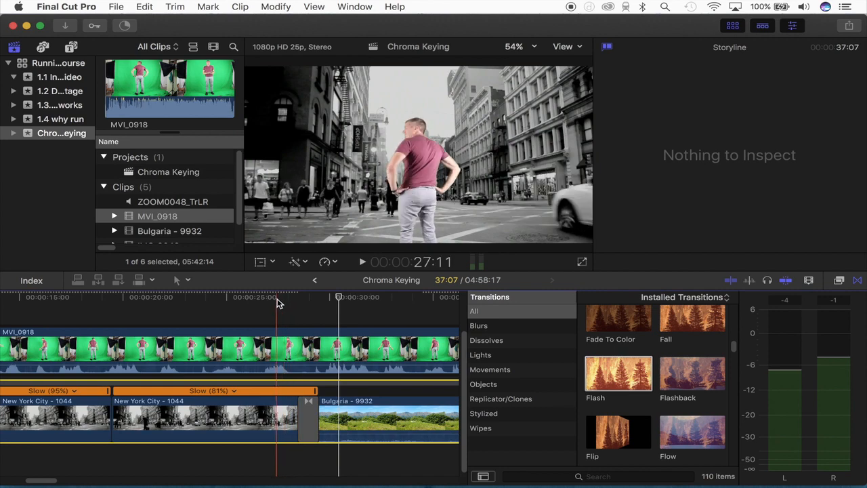
key(space)
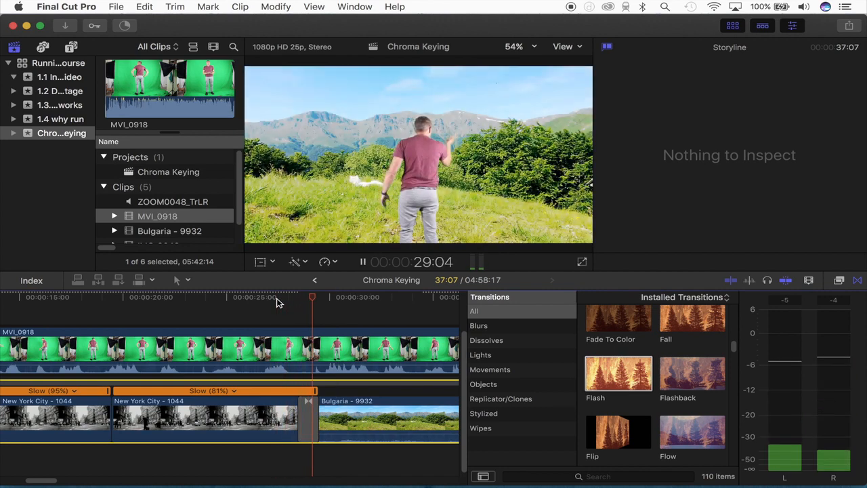
Step: Replay the Flash transition between the New York City and Bulgaria clips, checking its timing against the man's gesture
key(space)
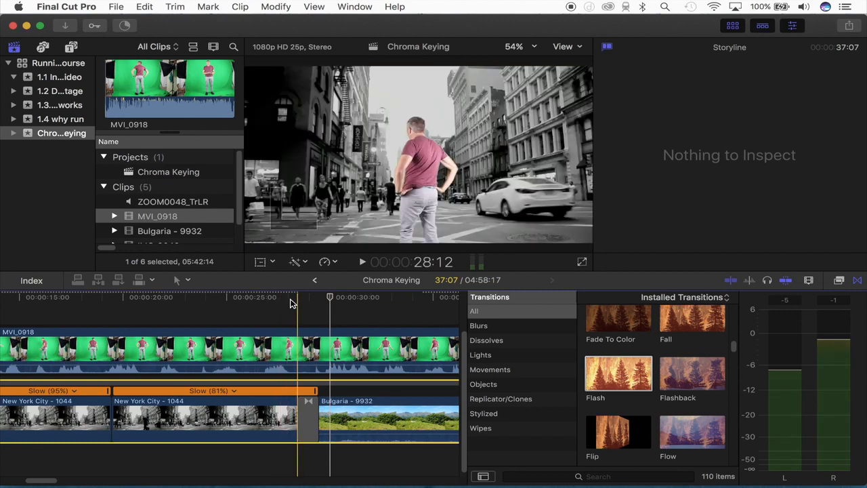
key(space)
key(space)
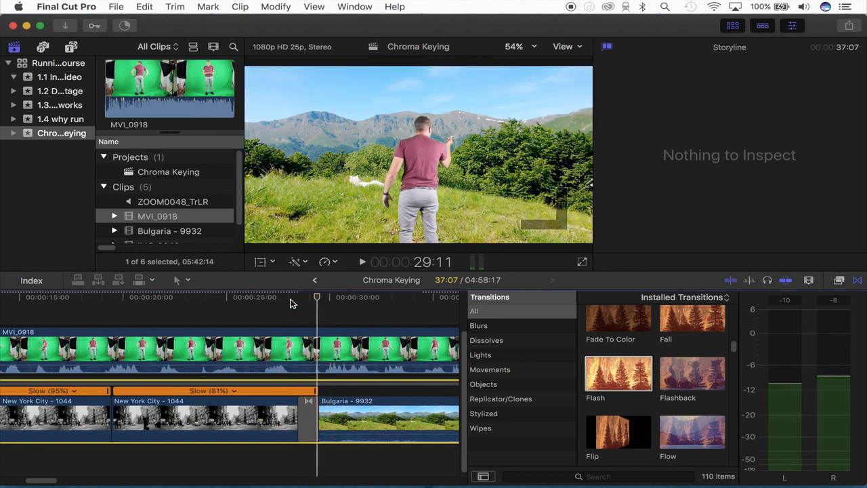
key(super+equal)
key(super+equal)
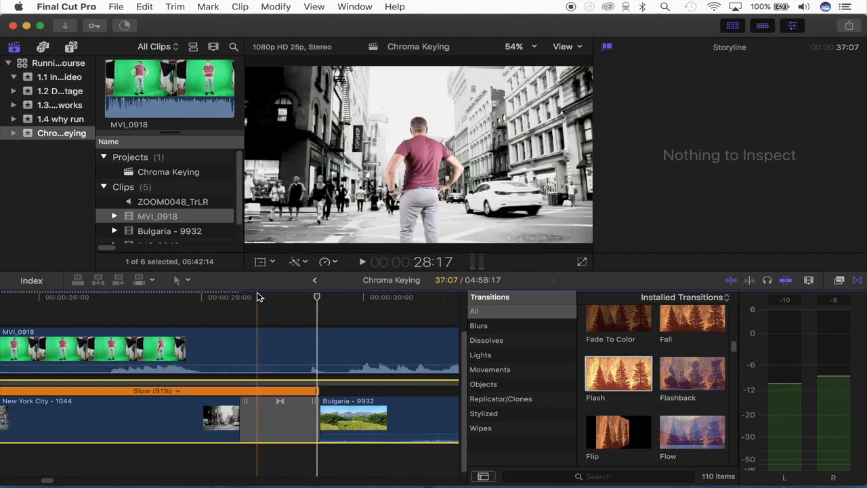
key(space)
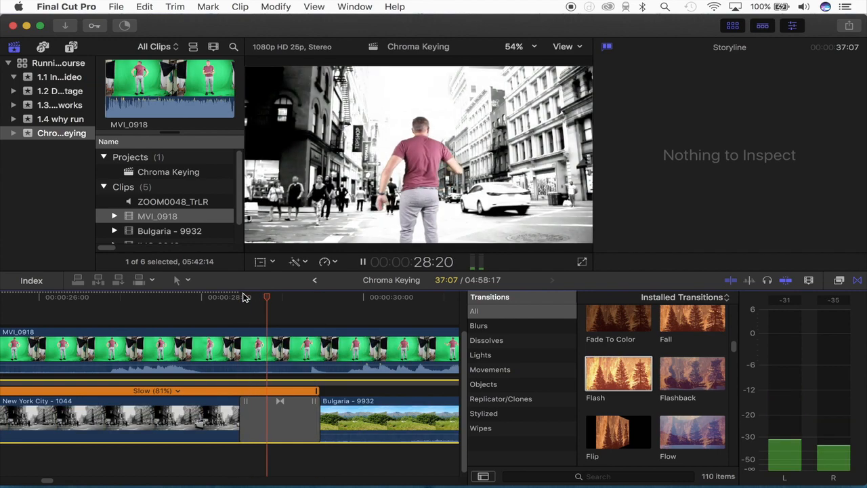
key(space)
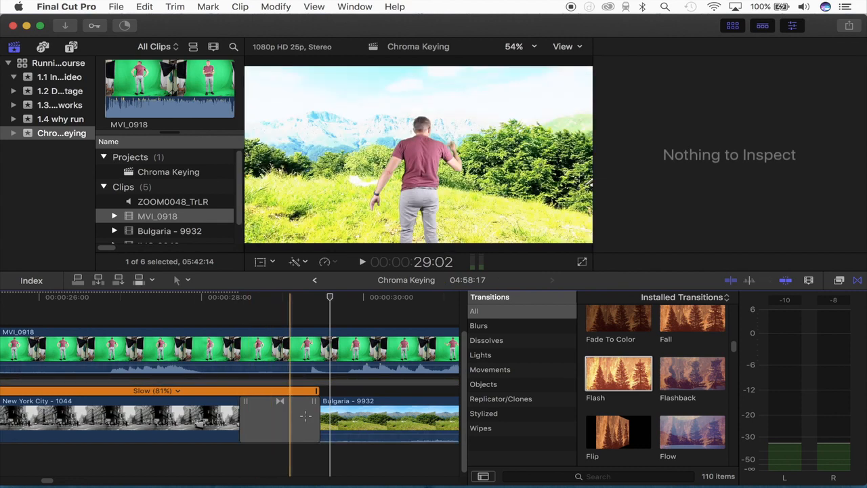
Step: Select the Flash transition's starting edge and replay the end of the New York City footage into the Bulgaria background
click(288, 417)
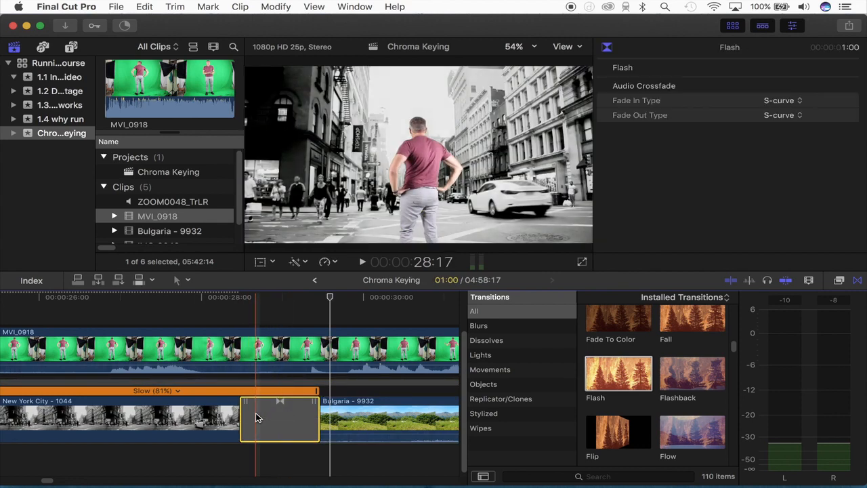
key(super+minus)
drag(329, 406, 330, 416)
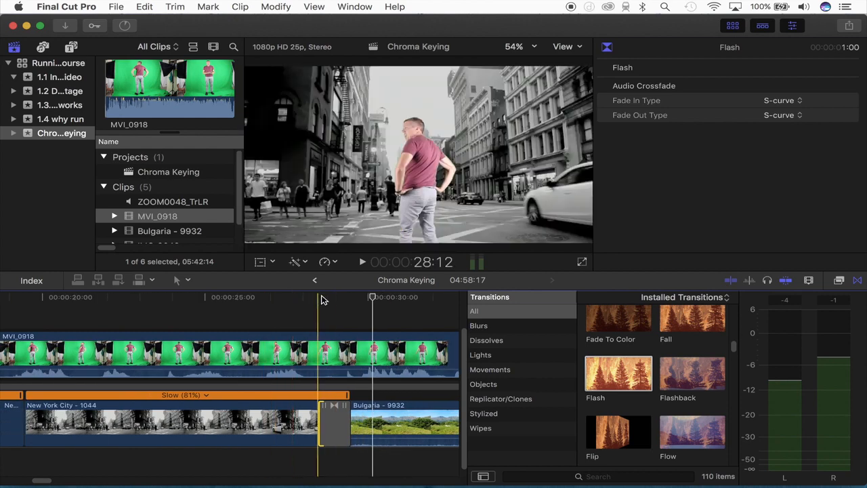
scroll(320, 305, right, 6)
scroll(320, 304, right, 2)
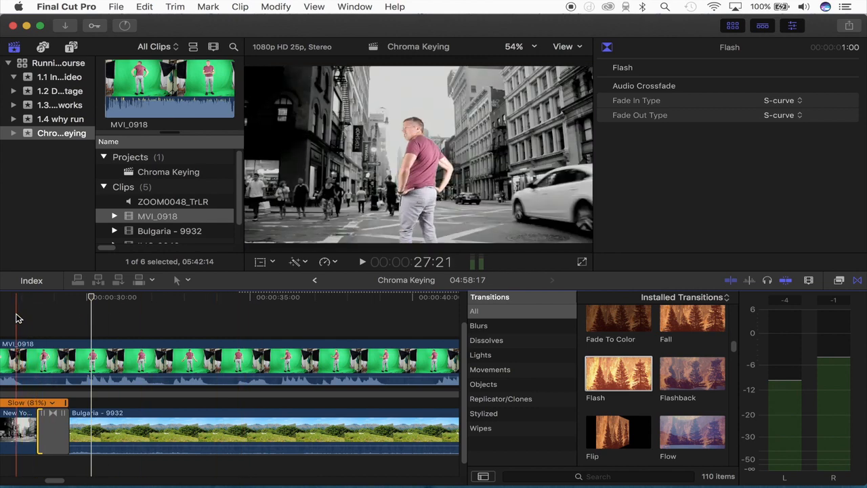
key(space)
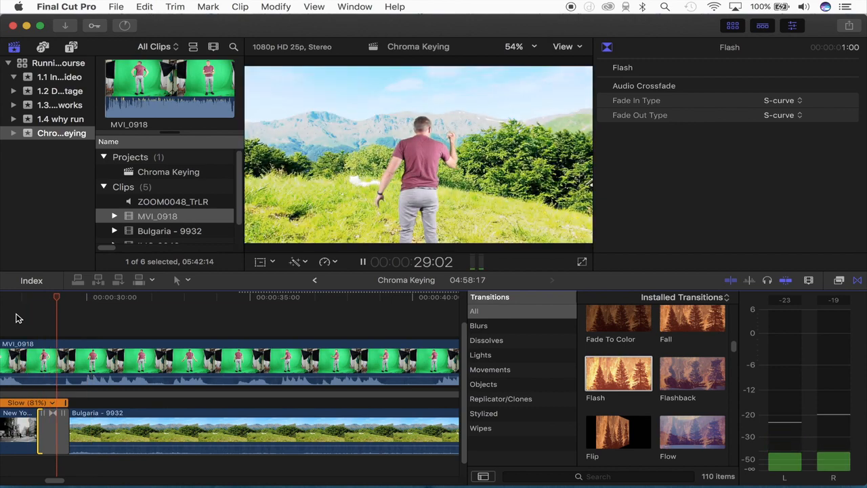
key(space)
key(space)
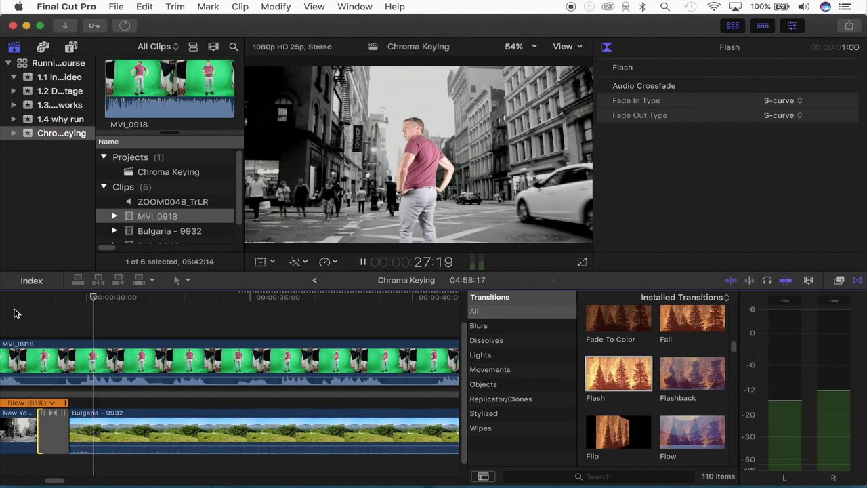
key(space)
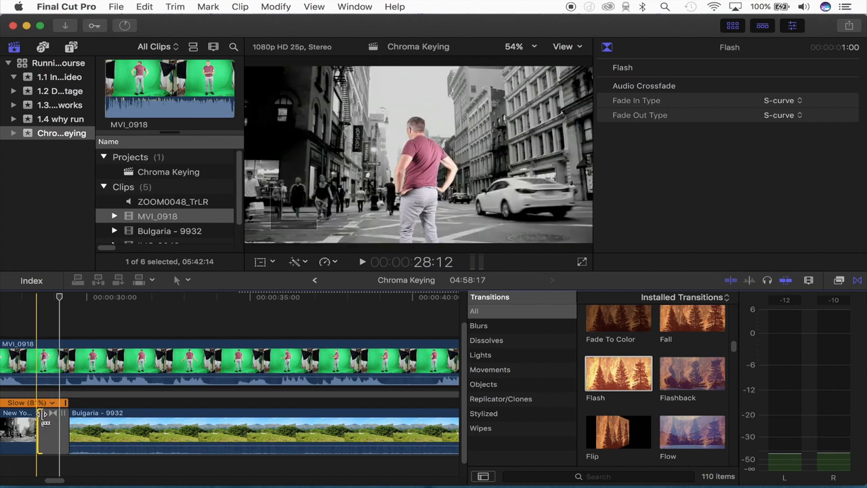
Step: Cut MVI_0918 at the start of the Flash transition, remove a short section to match the gesture, and replay the change
drag(44, 422, 64, 421)
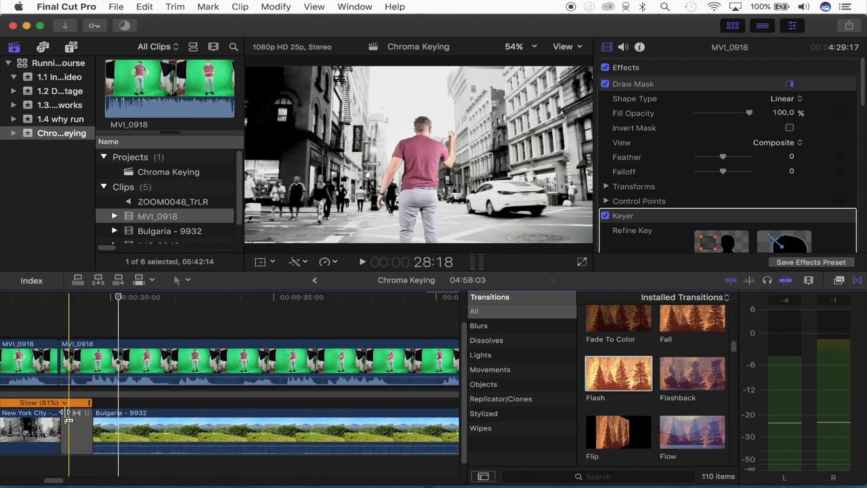
mouse_move(70, 416)
mouse_down()
mouse_move(80, 420)
mouse_move(67, 423)
mouse_up()
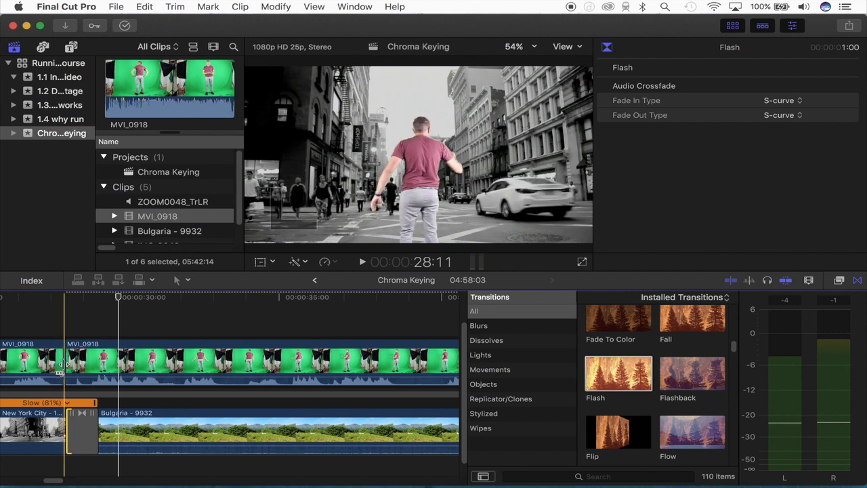
scroll(65, 338, left, 2)
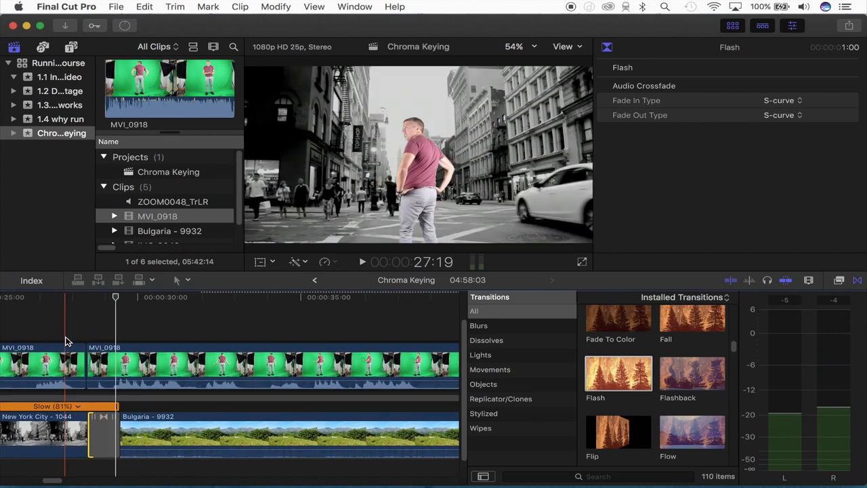
key(space)
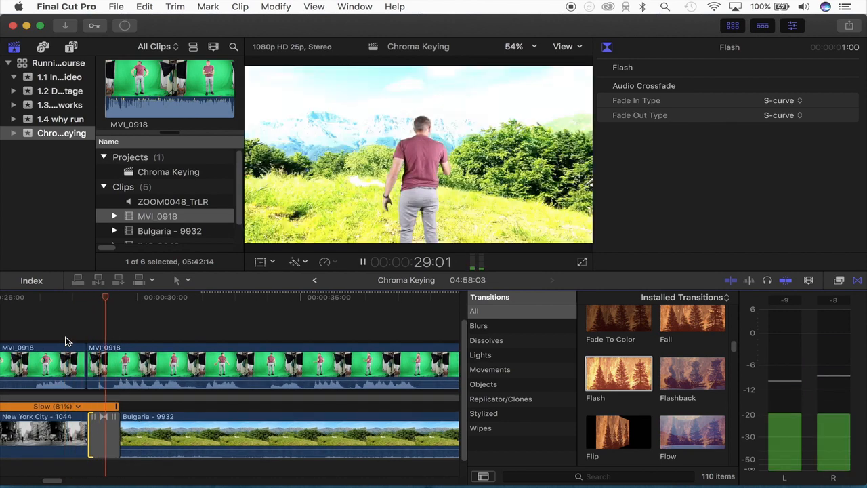
key(space)
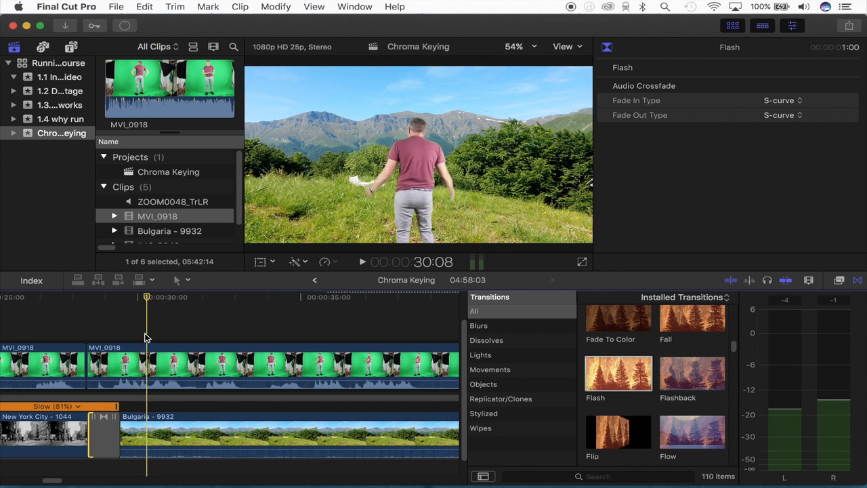
Step: Play the keyed man over the Bulgaria background from 30:08 to about 38:02
key(space)
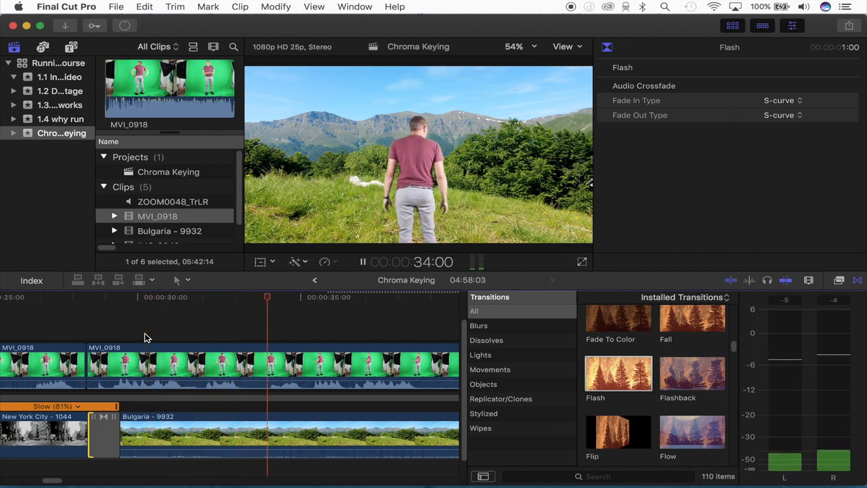
scroll(144, 337, right, 5)
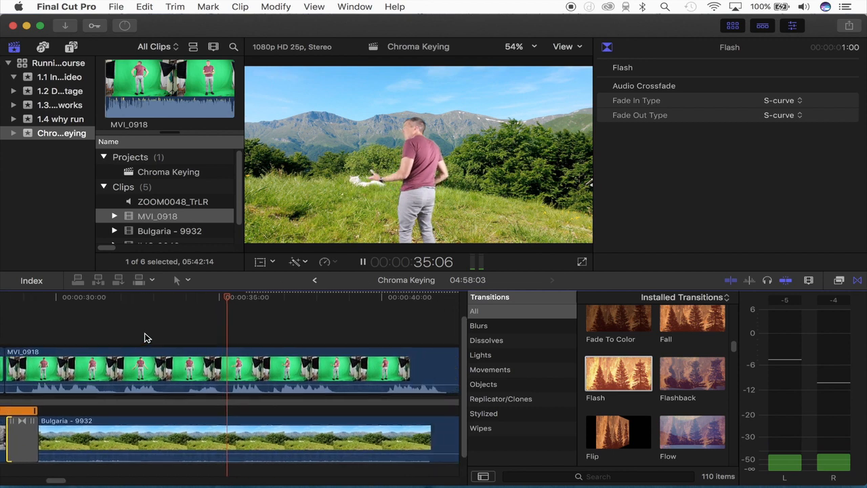
scroll(144, 337, right, 5)
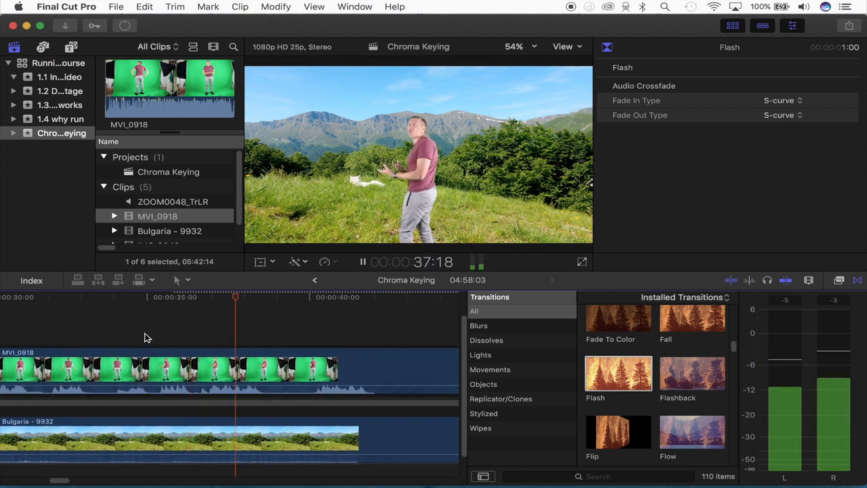
key(space)
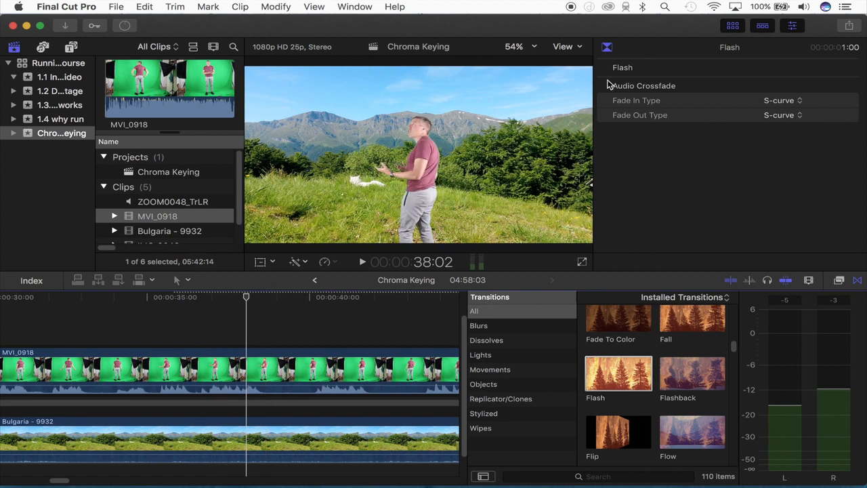
Step: Place the playhead at 38:10 over the Bulgaria clip and look through the viewer's display and quality options
click(245, 317)
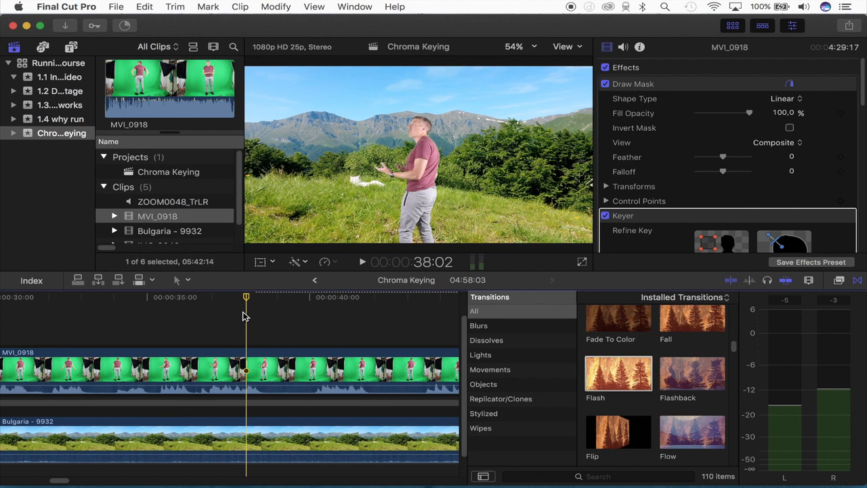
click(256, 299)
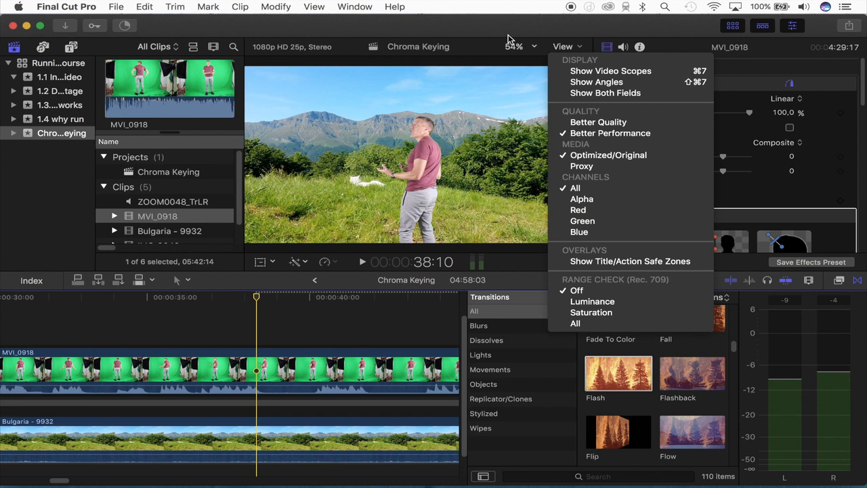
click(508, 35)
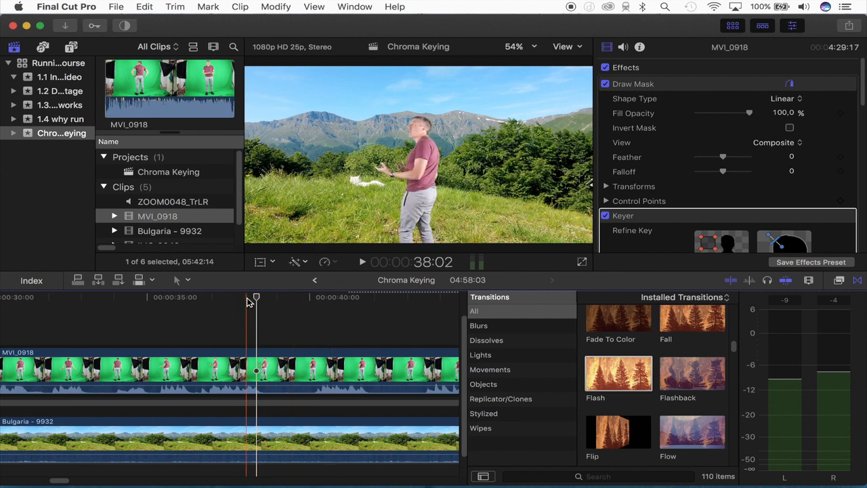
Step: Play the Bulgaria section from about 38:02, then replay it from about 40:24 to 44:22, near the background clip's end
key(space)
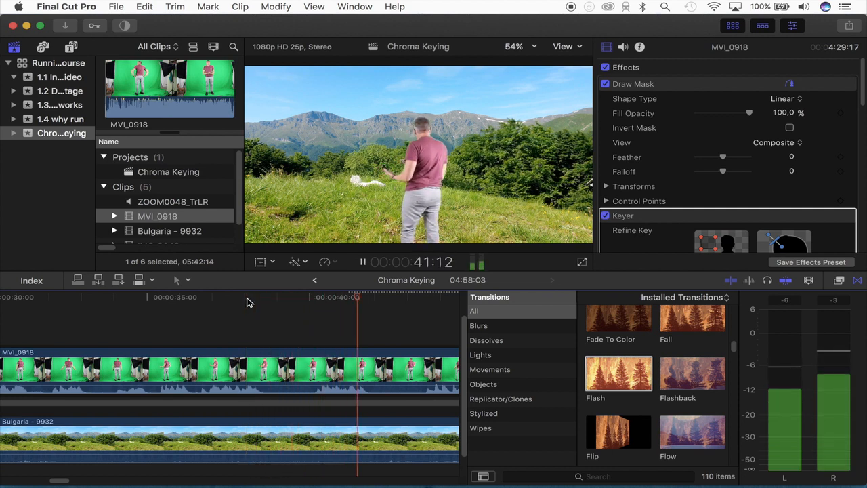
scroll(247, 302, right, 5)
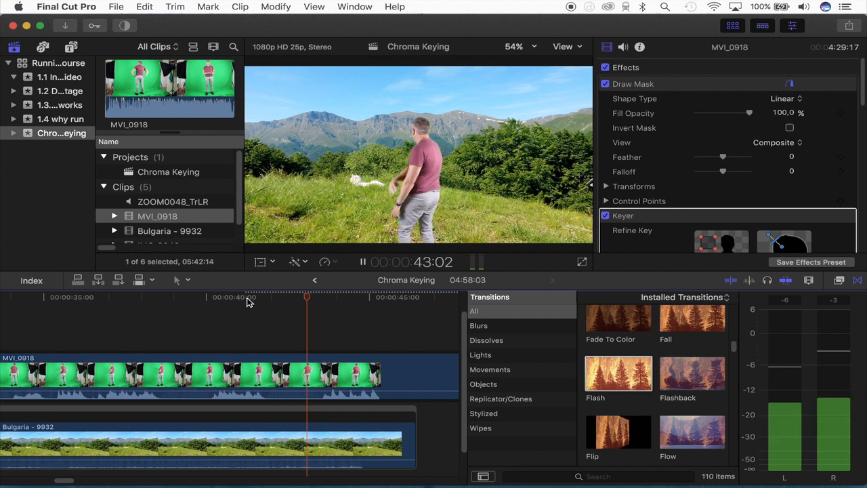
key(super+minus)
key(space)
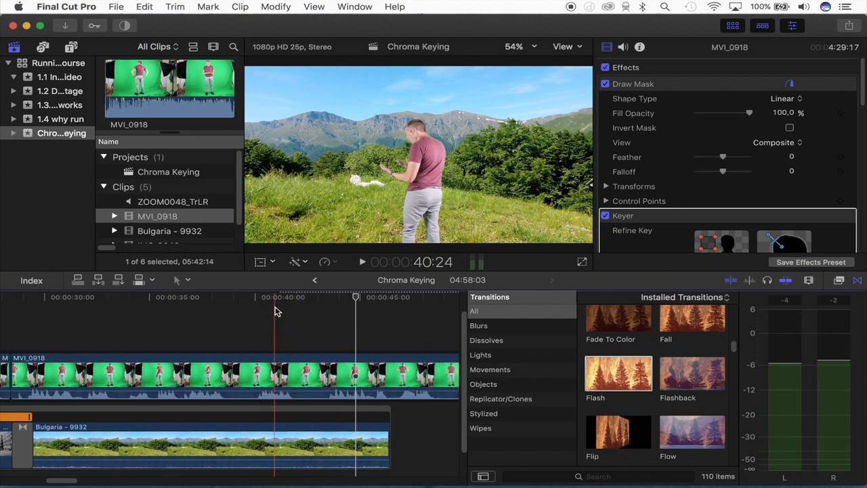
key(space)
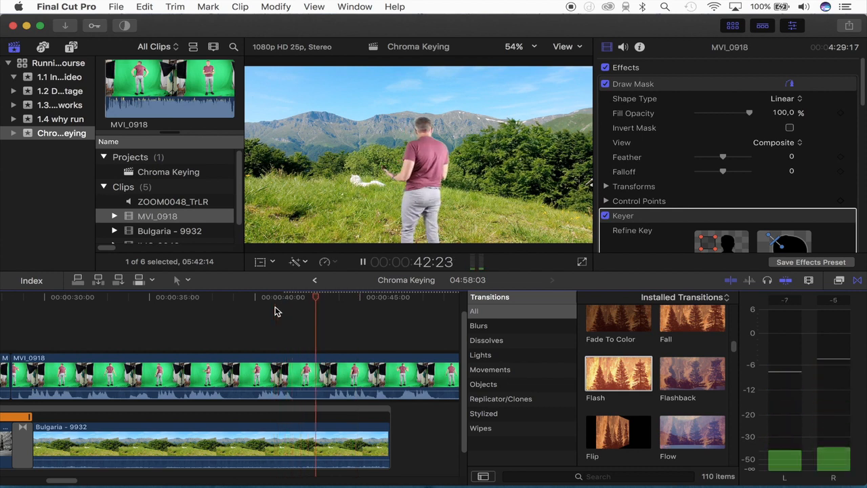
key(space)
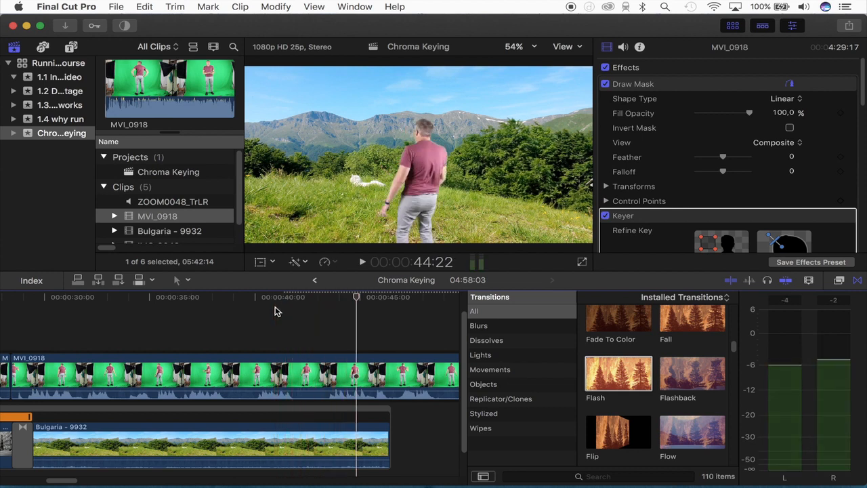